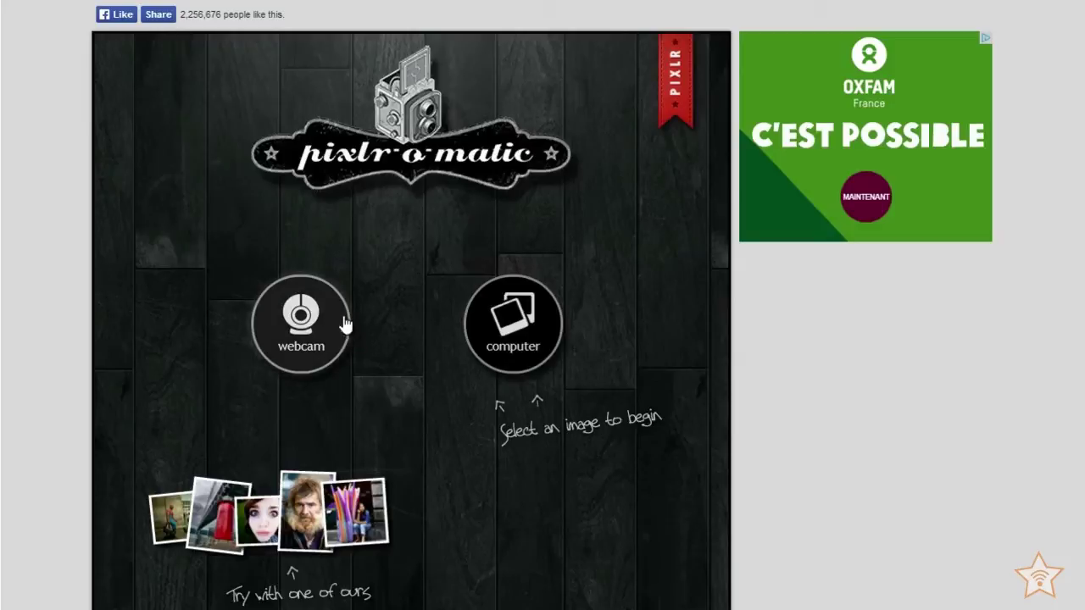
pyautogui.click(285, 329)
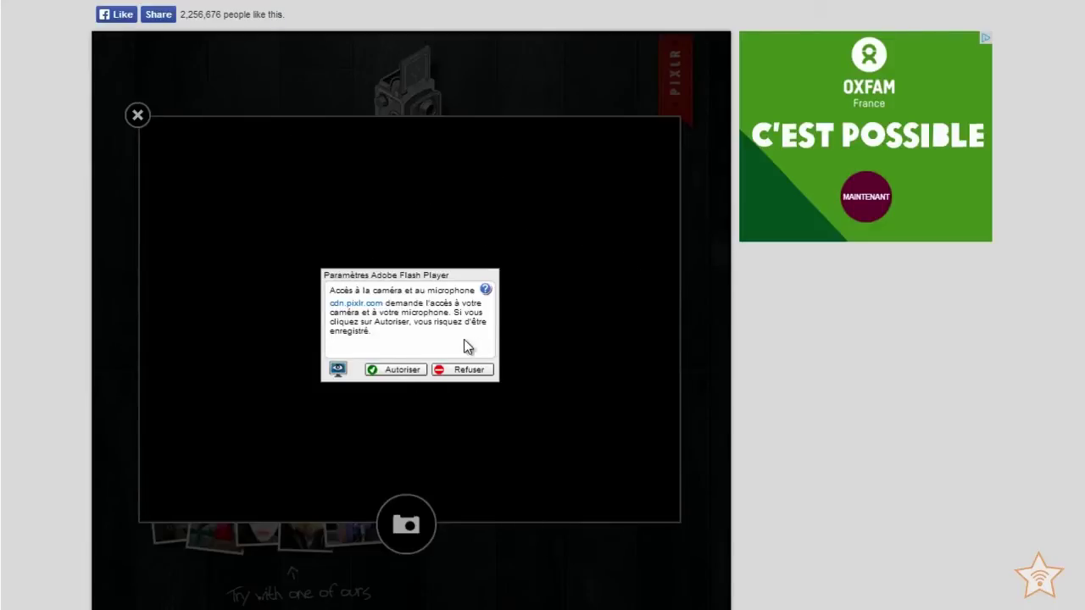
pyautogui.click(465, 370)
pyautogui.click(138, 115)
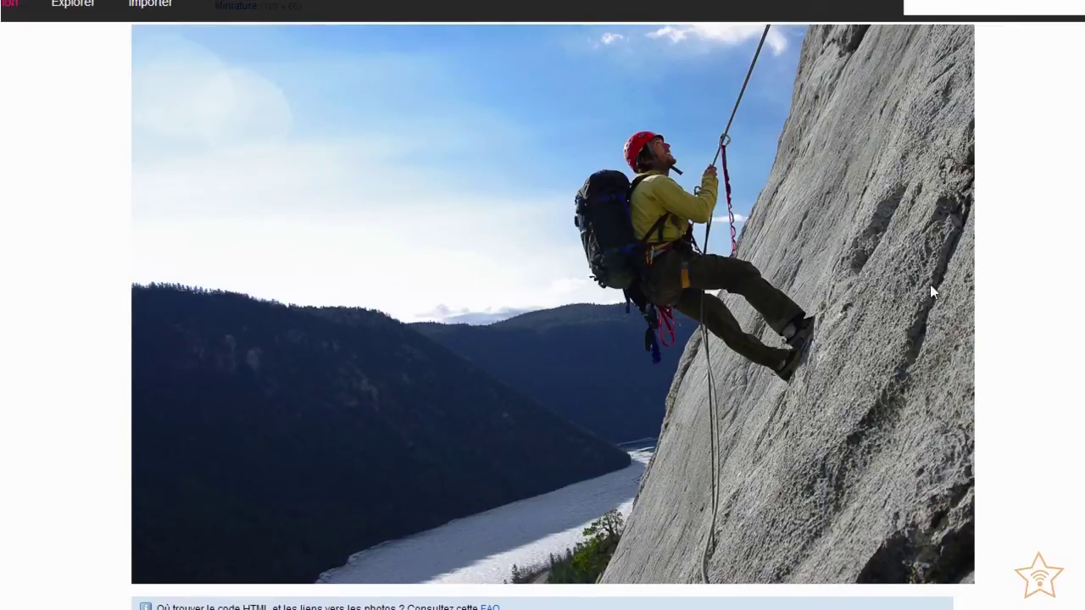
# Load the escalade.jpg climbing photo from the computer into the editor.
pyautogui.scroll(3, 553, 339)
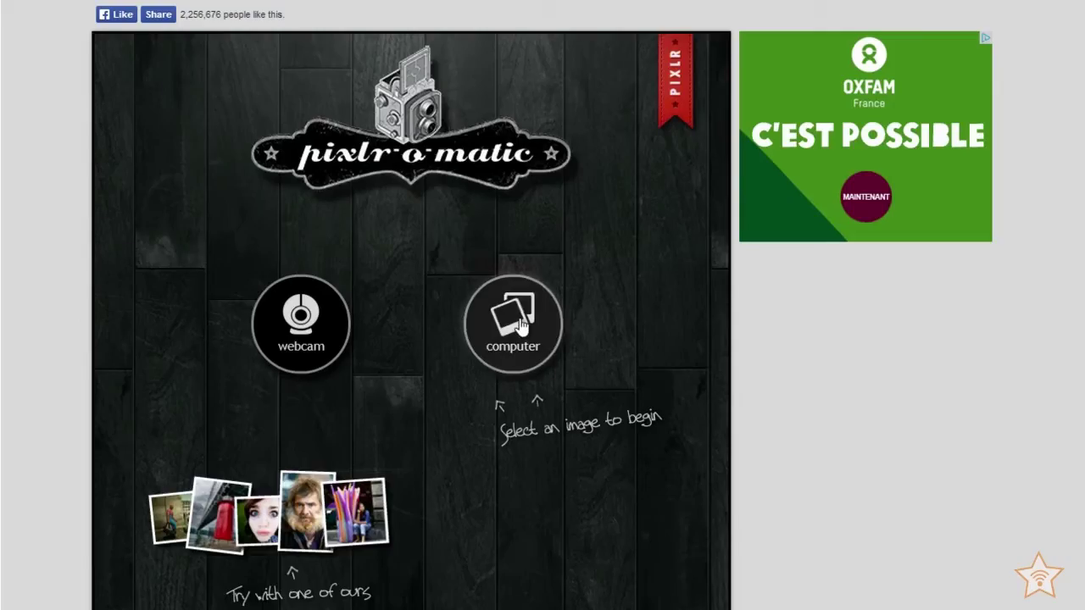
pyautogui.click(520, 363)
pyautogui.click(252, 72)
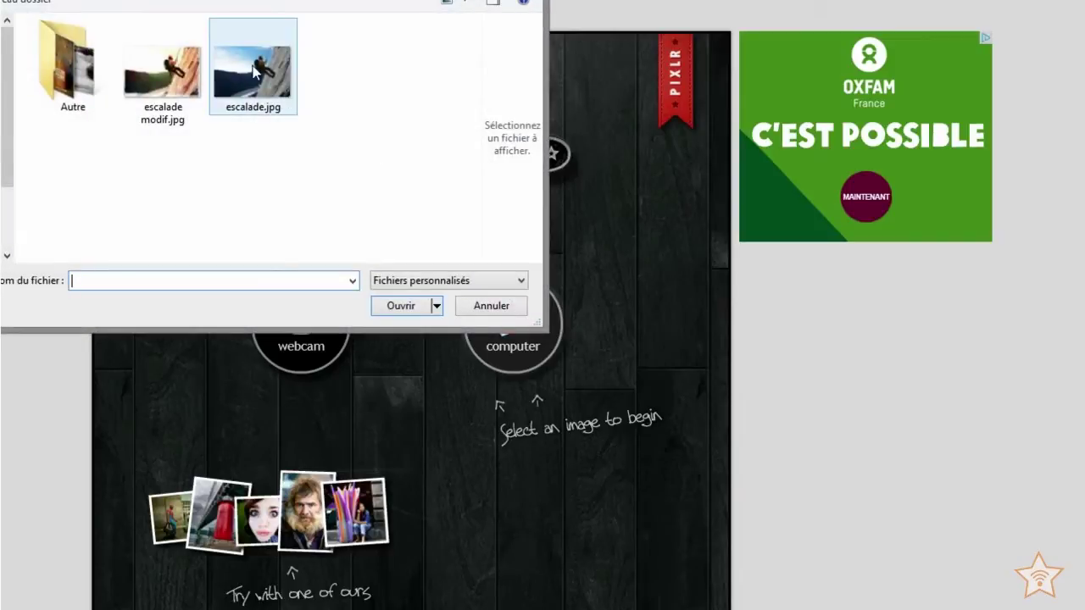
pyautogui.click(396, 307)
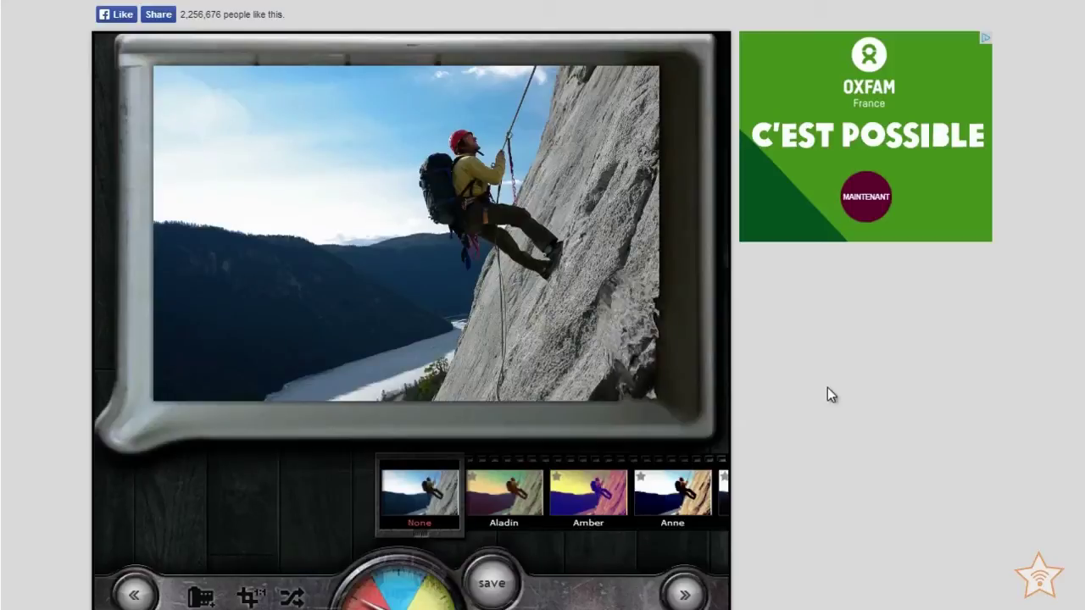
# Crop the climbing photo to a square and switch it back to its full format.
pyautogui.click(250, 598)
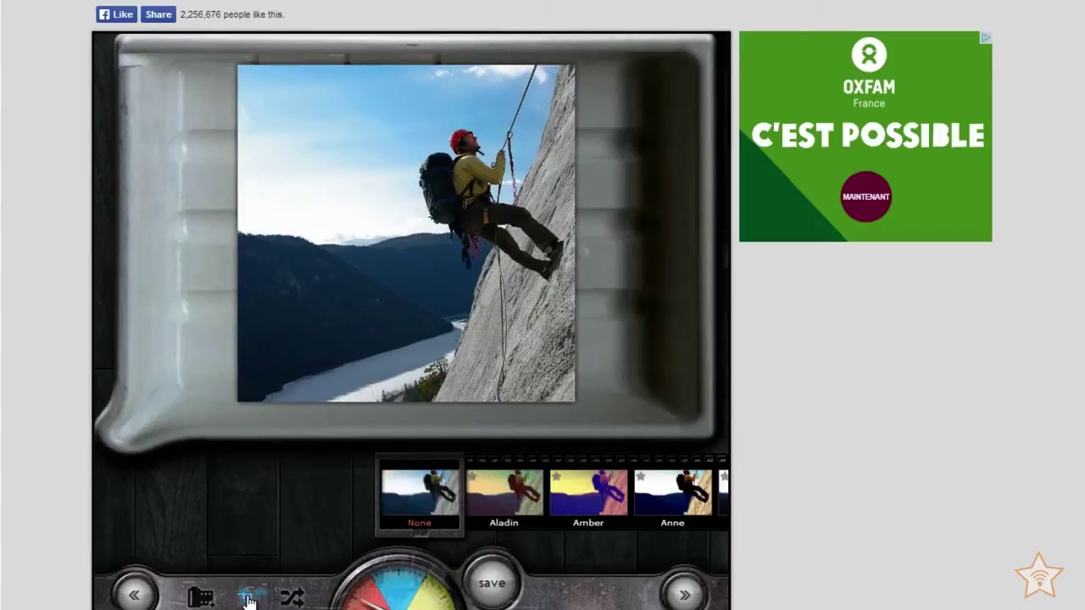
pyautogui.click(247, 599)
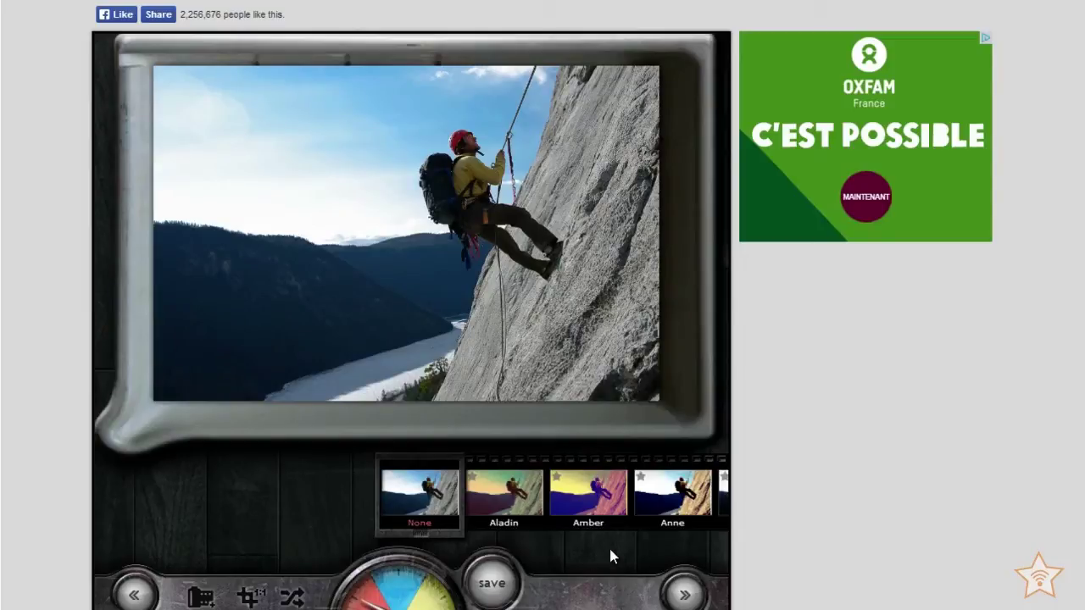
# Try the Aladin, Amber and Anne colour filters one after another on the climbing photo.
pyautogui.click(513, 502)
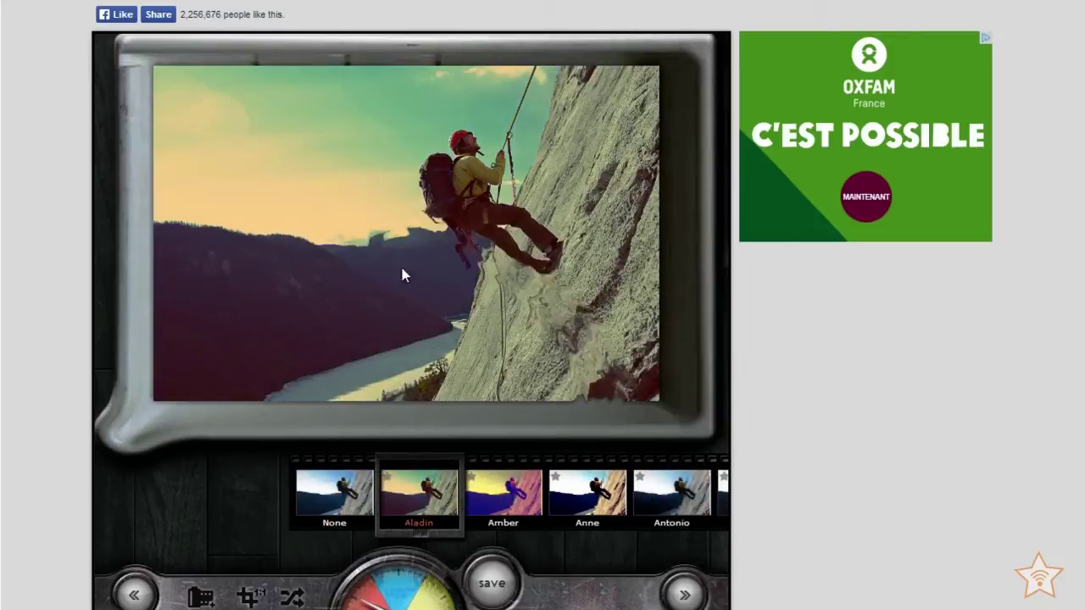
pyautogui.click(485, 513)
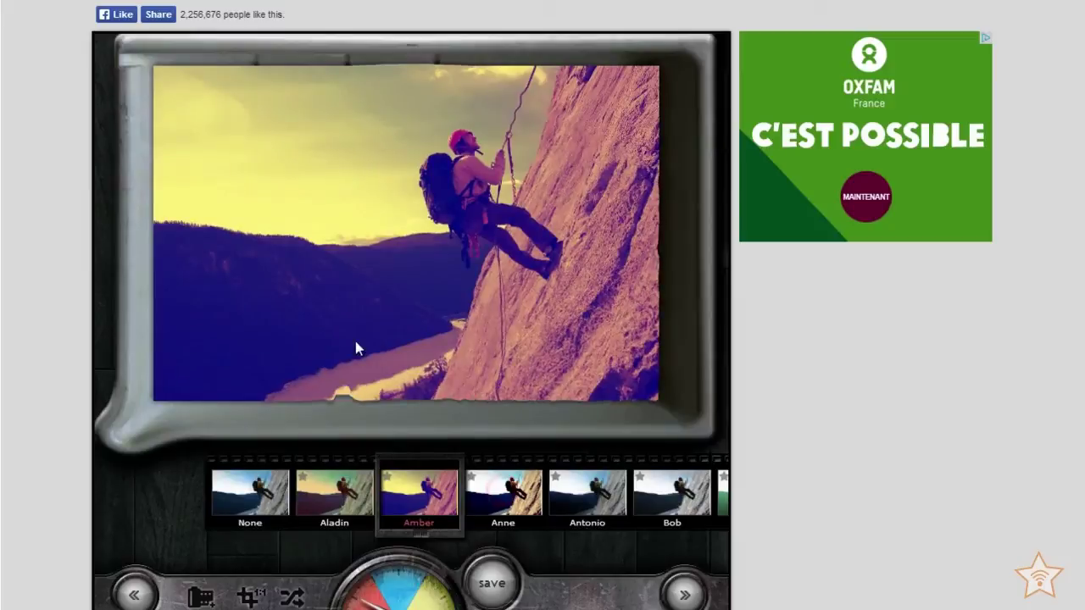
pyautogui.click(504, 502)
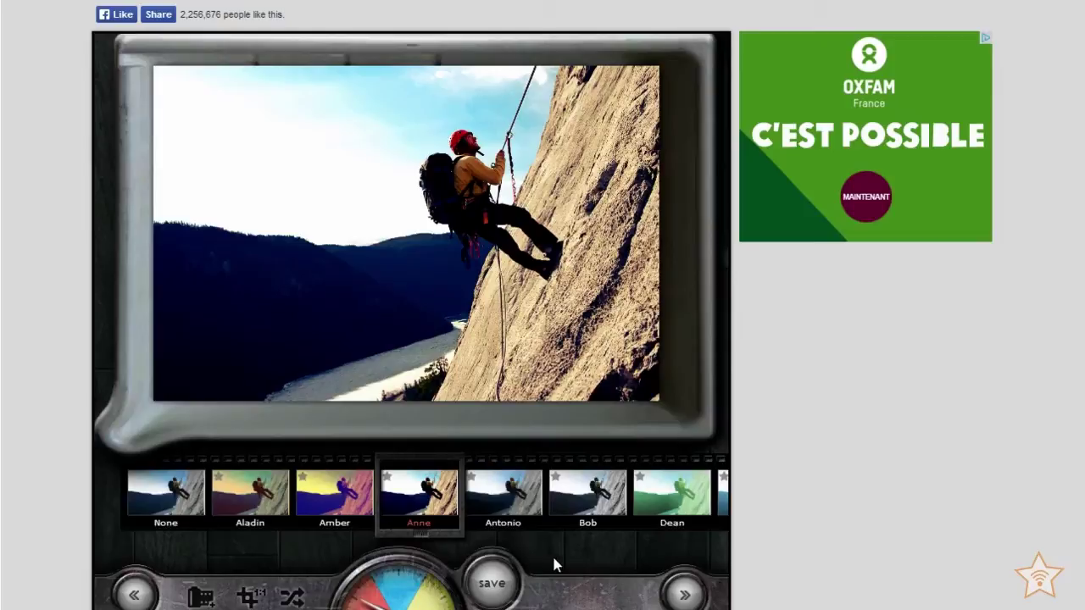
# Try the Dean, Hagrid and Jean colour filters further along the filter strip.
pyautogui.moveTo(671, 498); pyautogui.dragTo(421, 507)
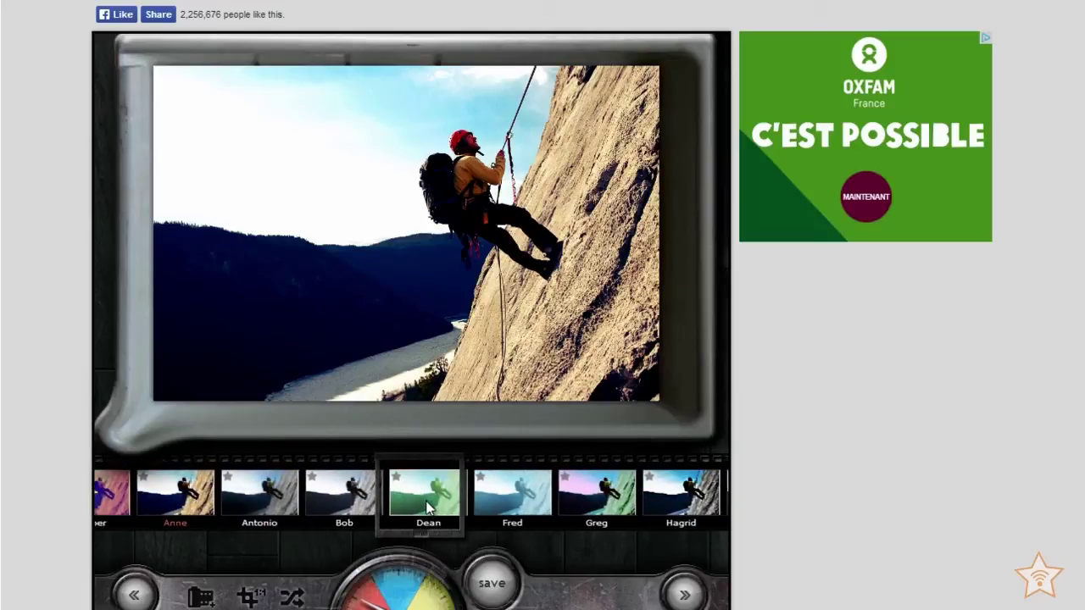
pyautogui.click(420, 507)
pyautogui.moveTo(704, 498); pyautogui.dragTo(460, 496)
pyautogui.click(460, 496)
pyautogui.moveTo(627, 515); pyautogui.dragTo(377, 508)
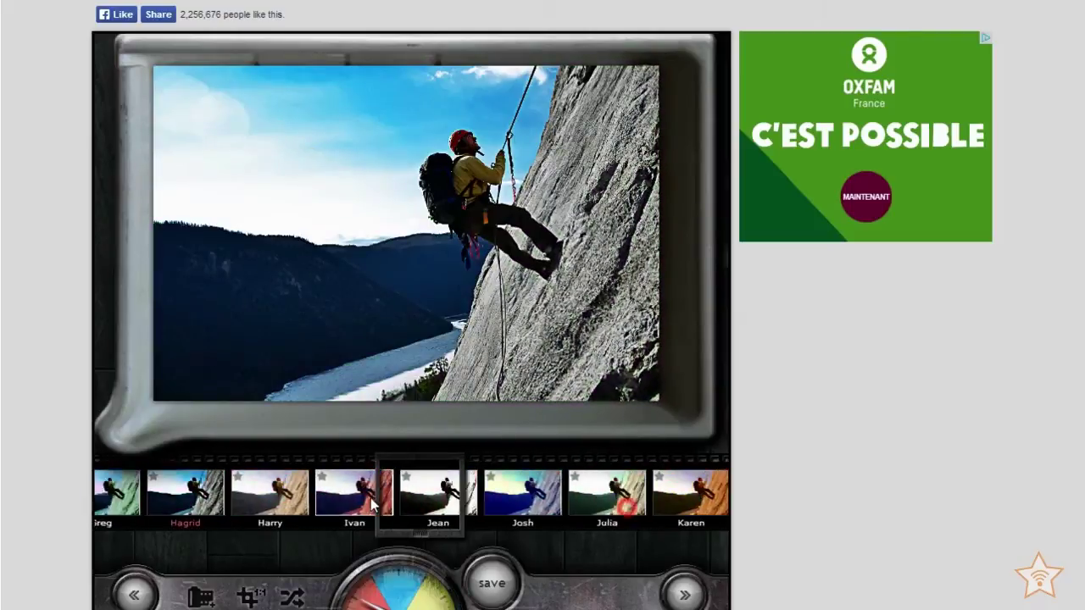
pyautogui.click(419, 498)
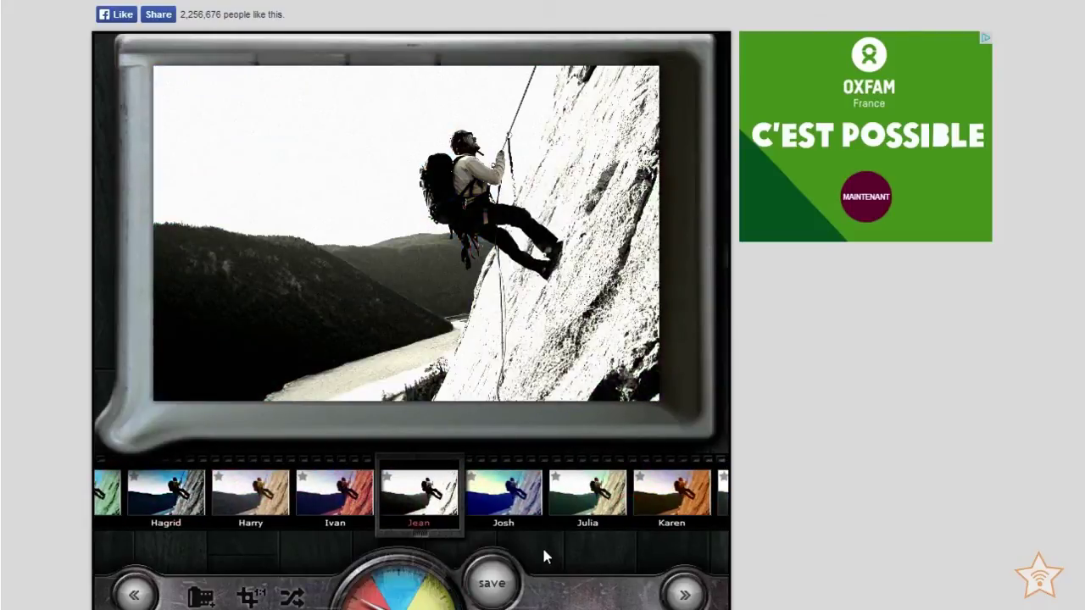
# Apply the Julia colour filter to the climbing photo and compare it with the original on the photo's web page.
pyautogui.moveTo(584, 516); pyautogui.dragTo(457, 523)
pyautogui.click(457, 519)
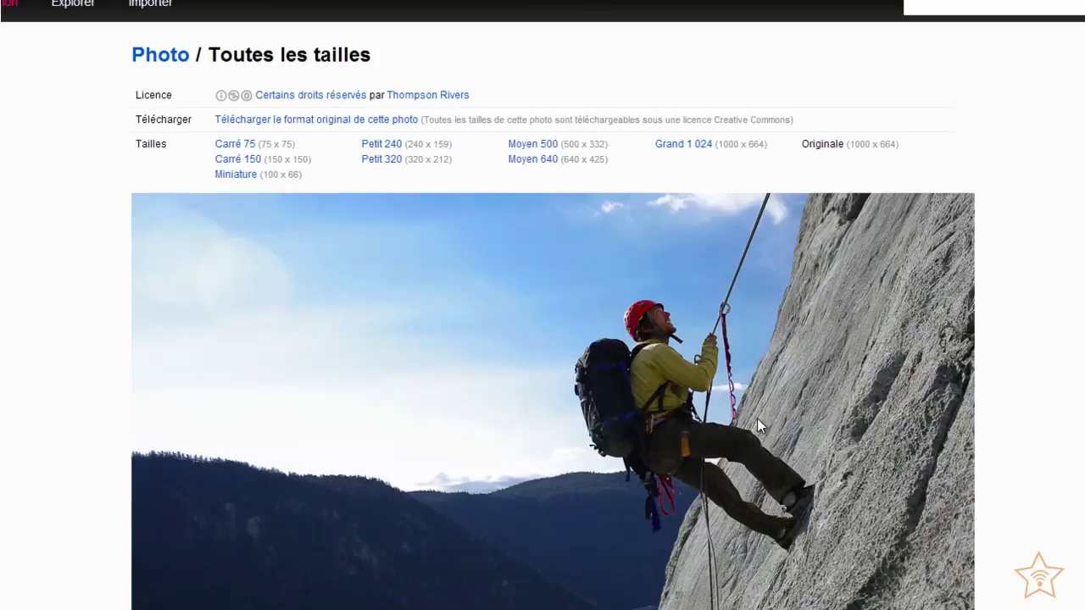
pyautogui.scroll(-2, 757, 417)
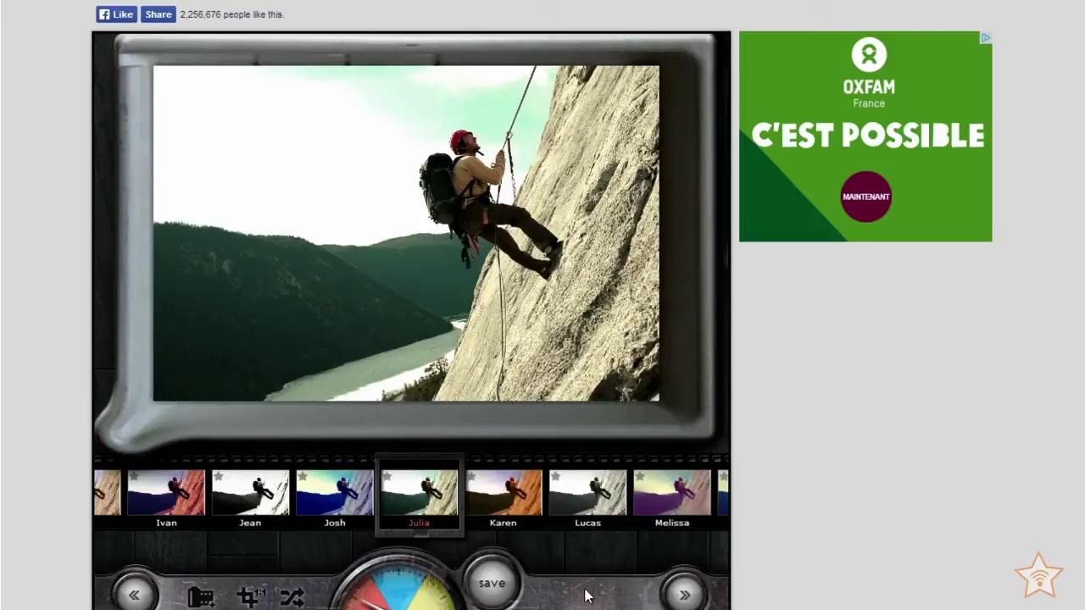
# Switch from colour filters to overlay effects and apply the Bubble overlay to the photo.
pyautogui.click(398, 587)
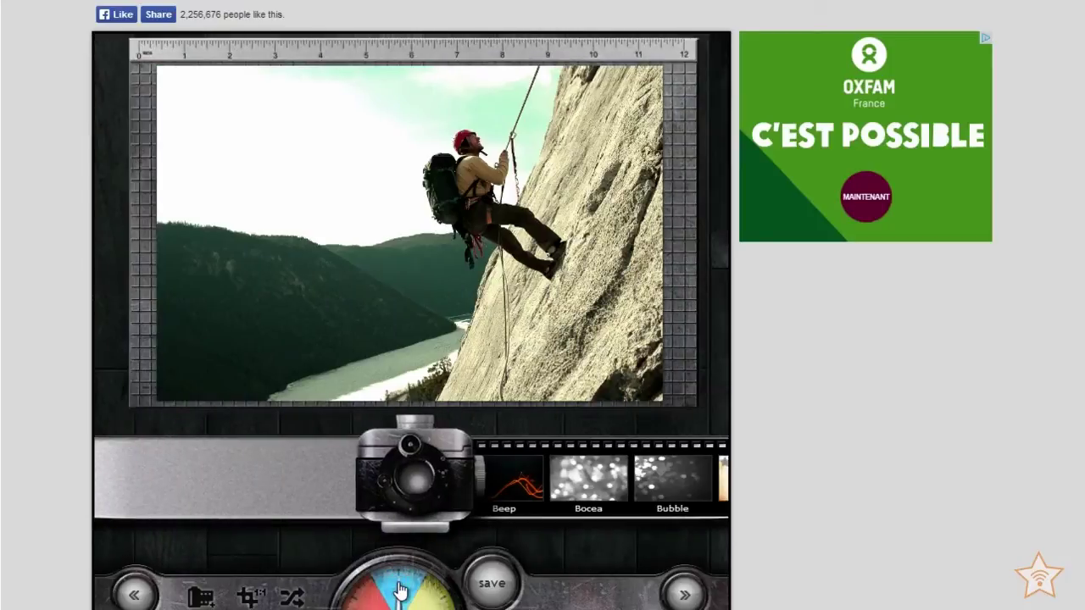
pyautogui.moveTo(625, 508)
pyautogui.mouseDown()
pyautogui.moveTo(536, 513)
pyautogui.moveTo(622, 509)
pyautogui.moveTo(601, 514)
pyautogui.moveTo(620, 510)
pyautogui.moveTo(625, 570)
pyautogui.mouseUp()
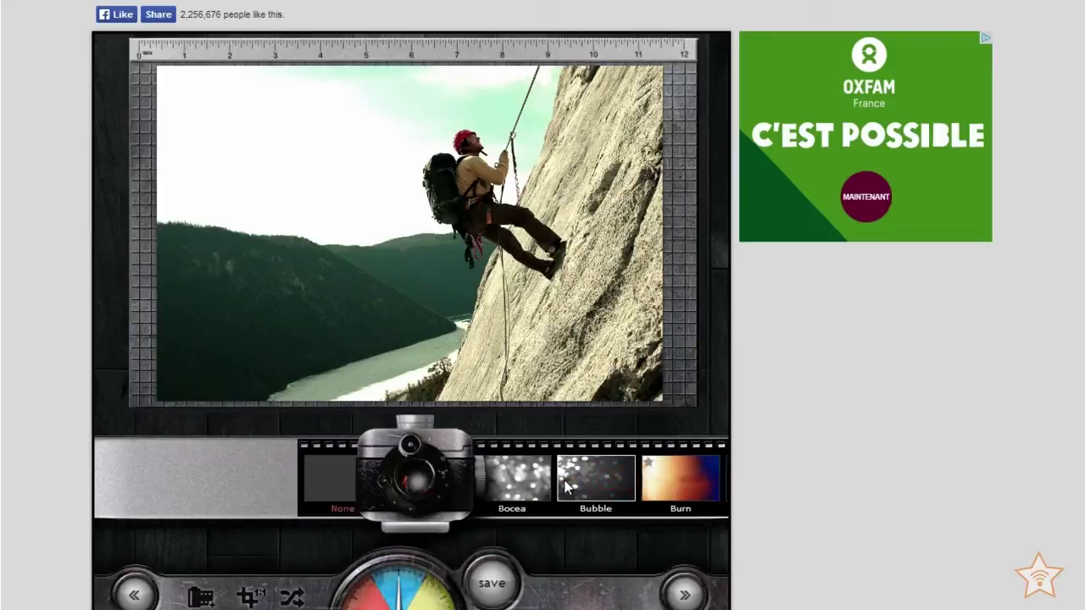
pyautogui.click(523, 476)
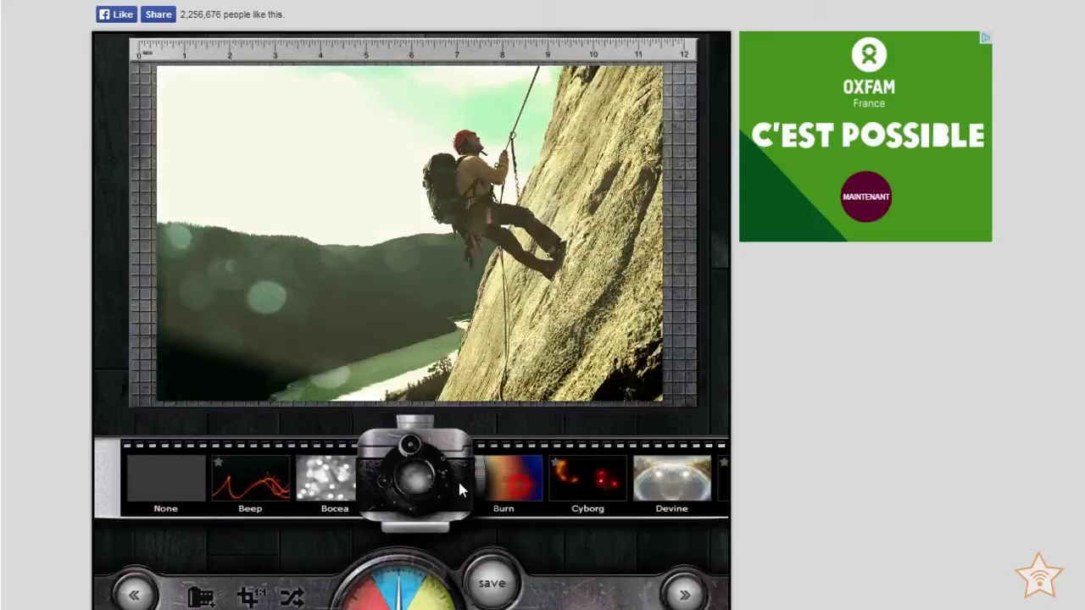
# Try the Burn, Focal, Foggy, Glitter and Leak overlays in turn on the photo.
pyautogui.click(513, 480)
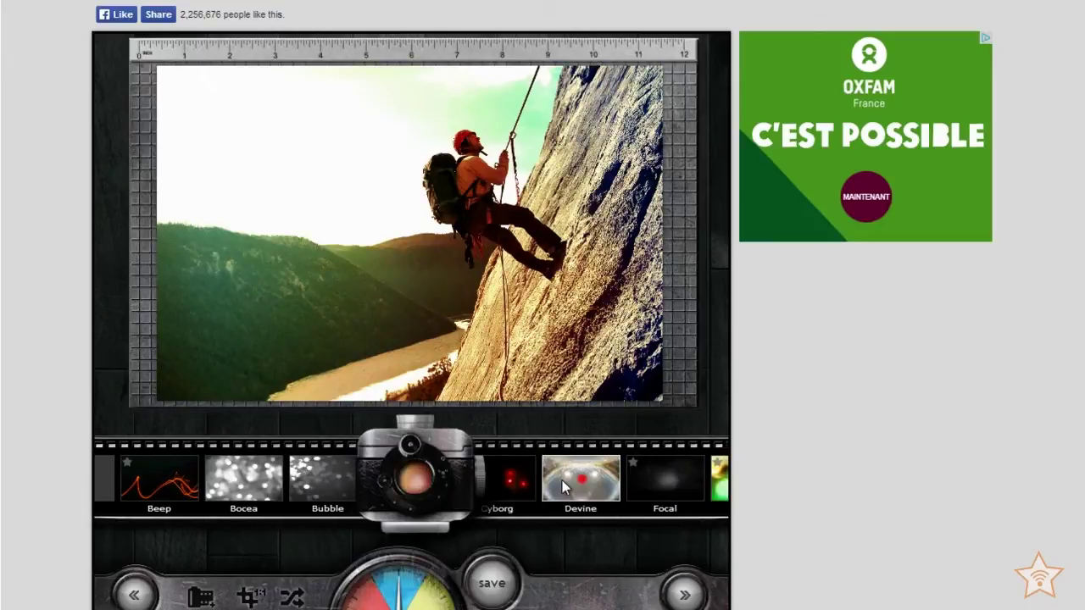
pyautogui.click(417, 501)
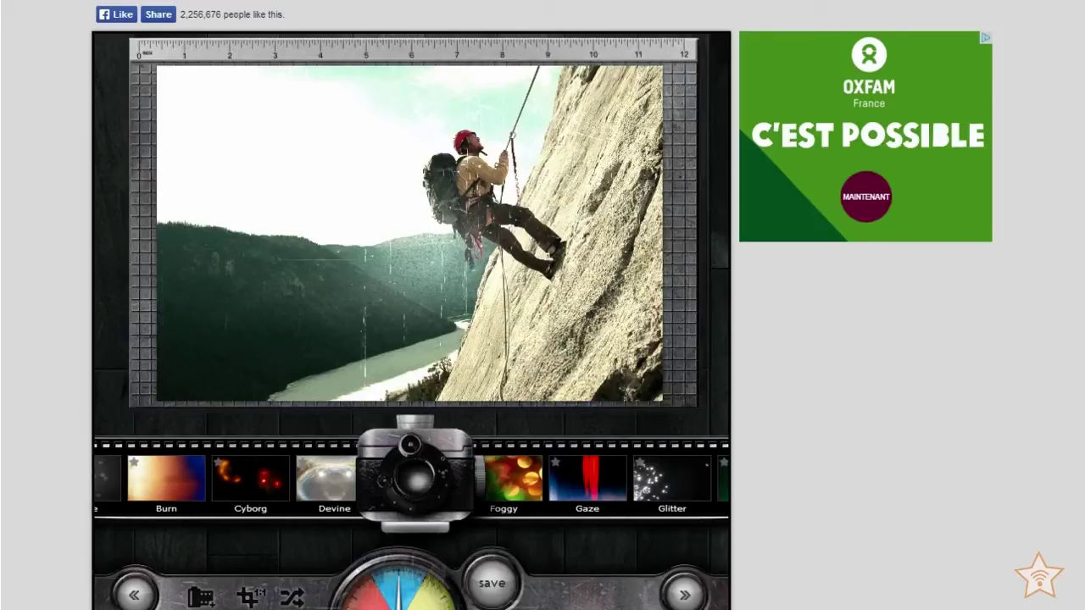
pyautogui.click(513, 479)
pyautogui.click(614, 494)
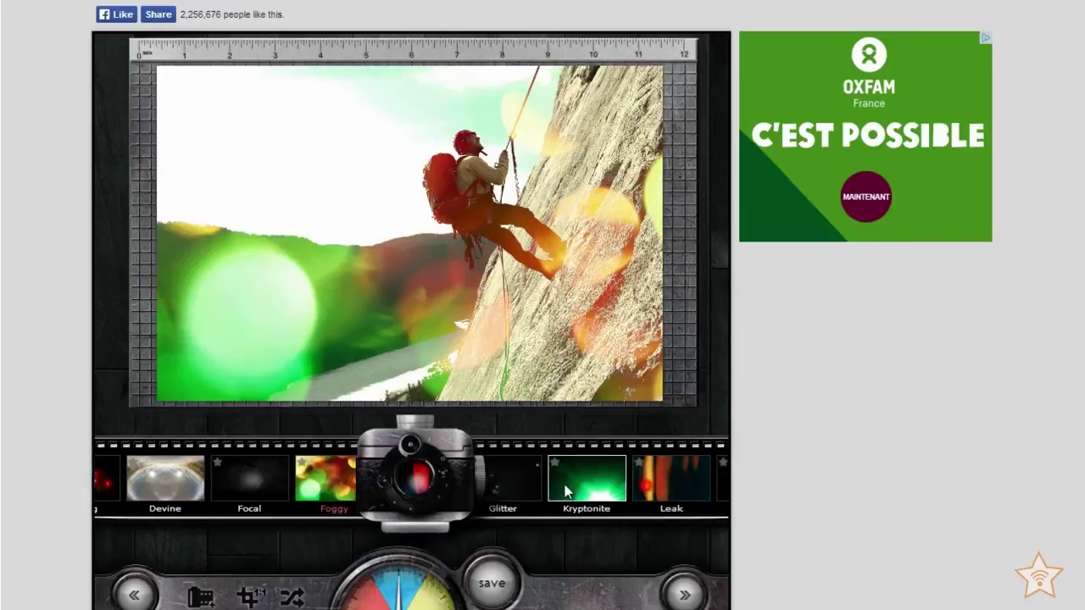
pyautogui.click(623, 486)
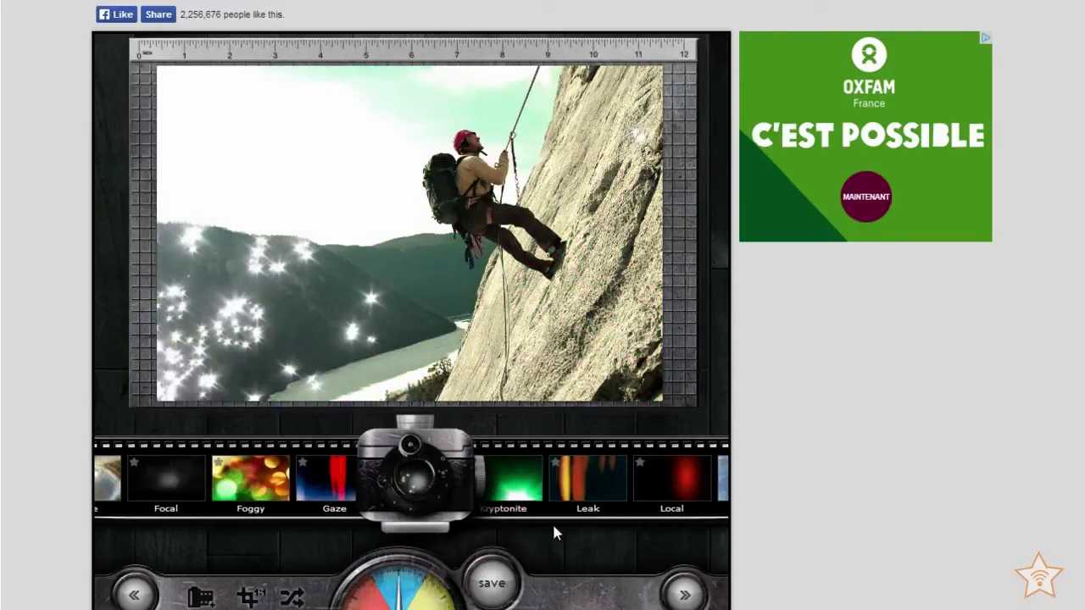
pyautogui.click(653, 491)
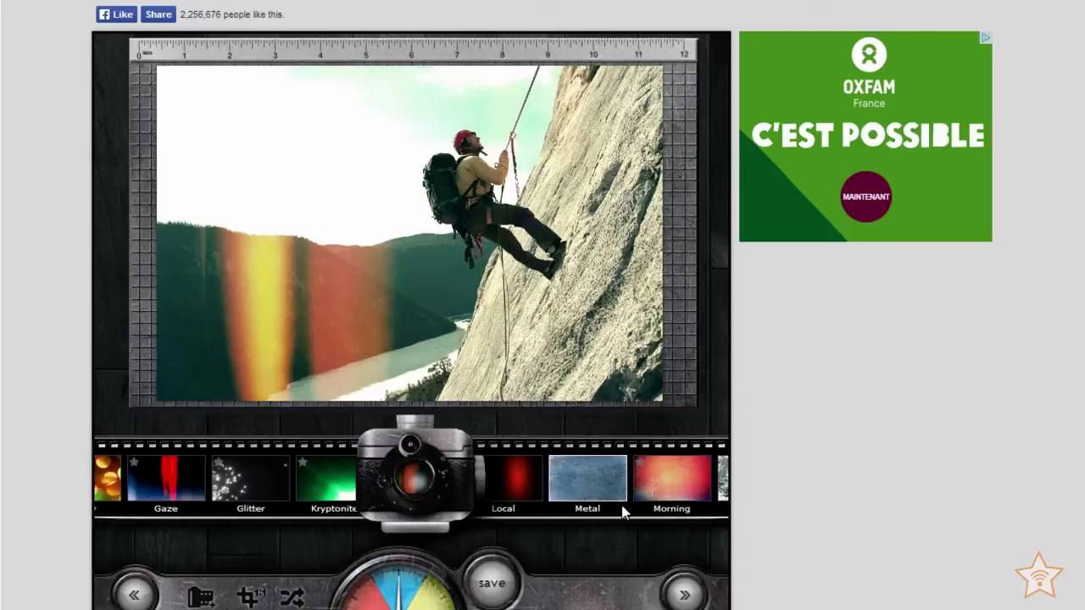
# Try the Rainbow overlay and further ones along the strip, up to the dark-edged effect between Twinkle and Wave.
pyautogui.click(667, 475)
pyautogui.click(536, 488)
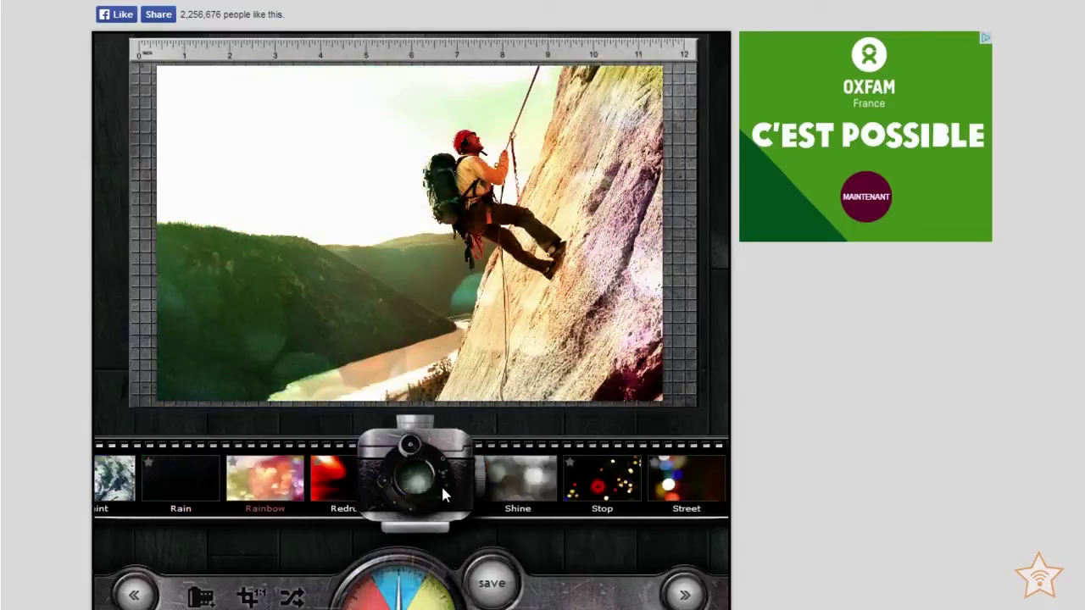
pyautogui.click(468, 488)
pyautogui.click(479, 484)
pyautogui.click(477, 485)
pyautogui.click(537, 483)
pyautogui.click(585, 485)
pyautogui.click(627, 490)
pyautogui.click(644, 496)
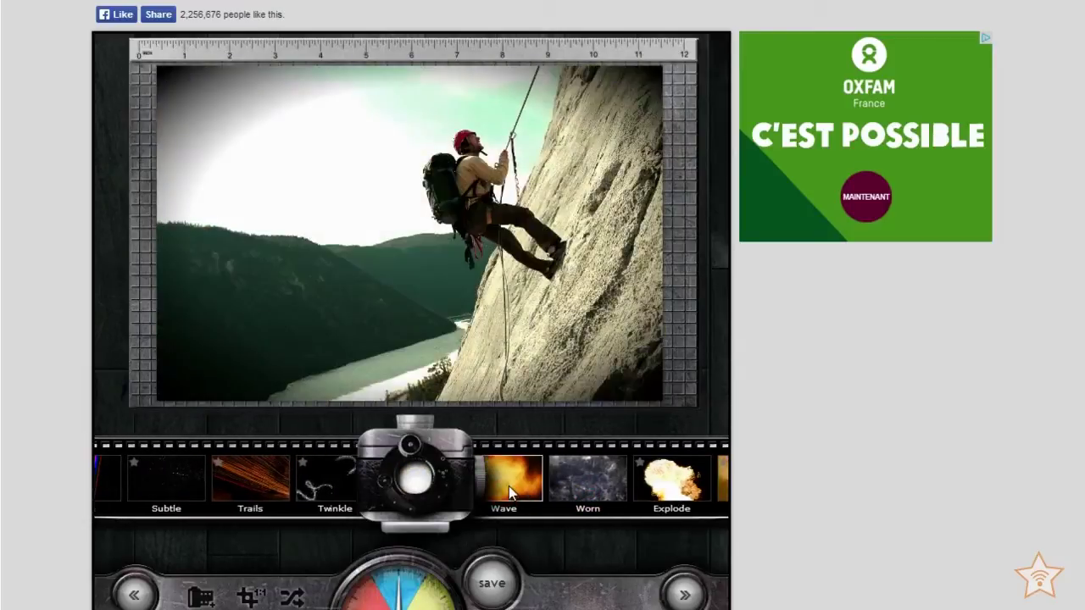
# Try the Aubergine, Tech, Mech and Roger overlays on the climbing photo.
pyautogui.click(569, 487)
pyautogui.click(569, 487)
pyautogui.click(588, 479)
pyautogui.click(543, 485)
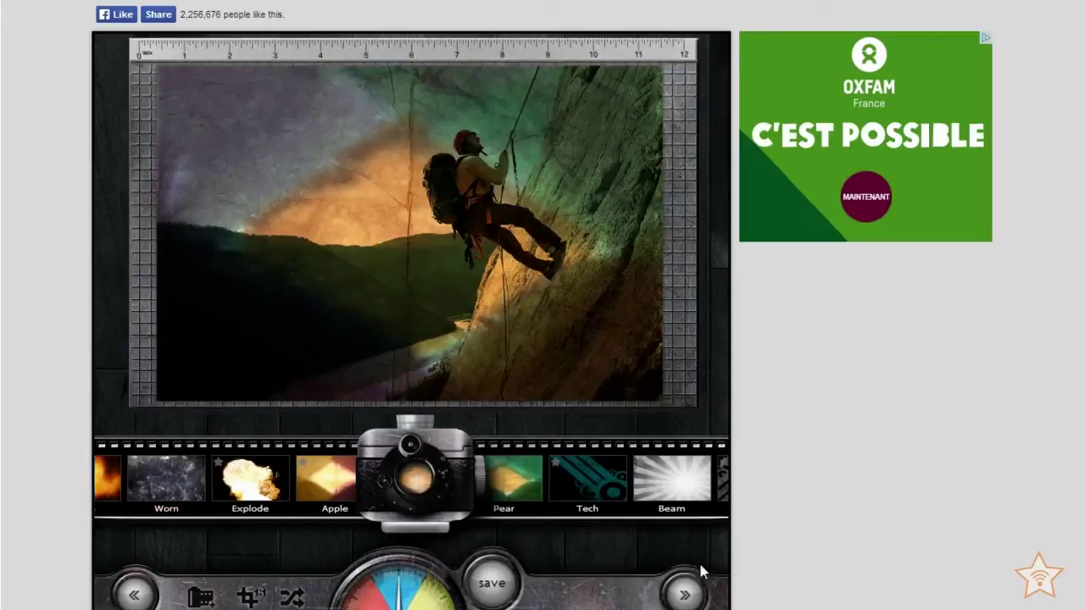
pyautogui.click(618, 481)
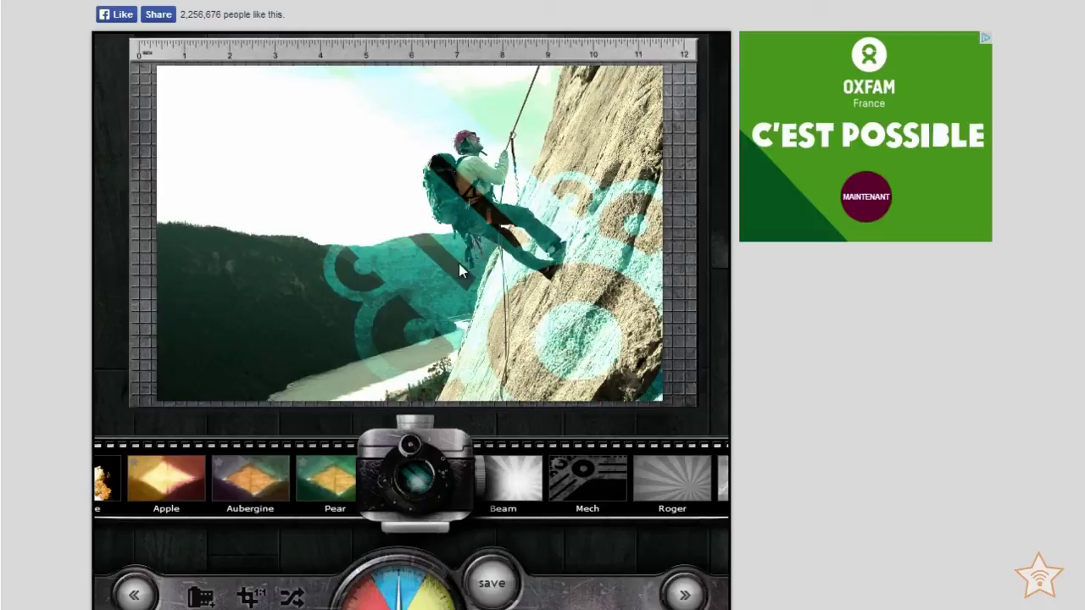
pyautogui.click(587, 479)
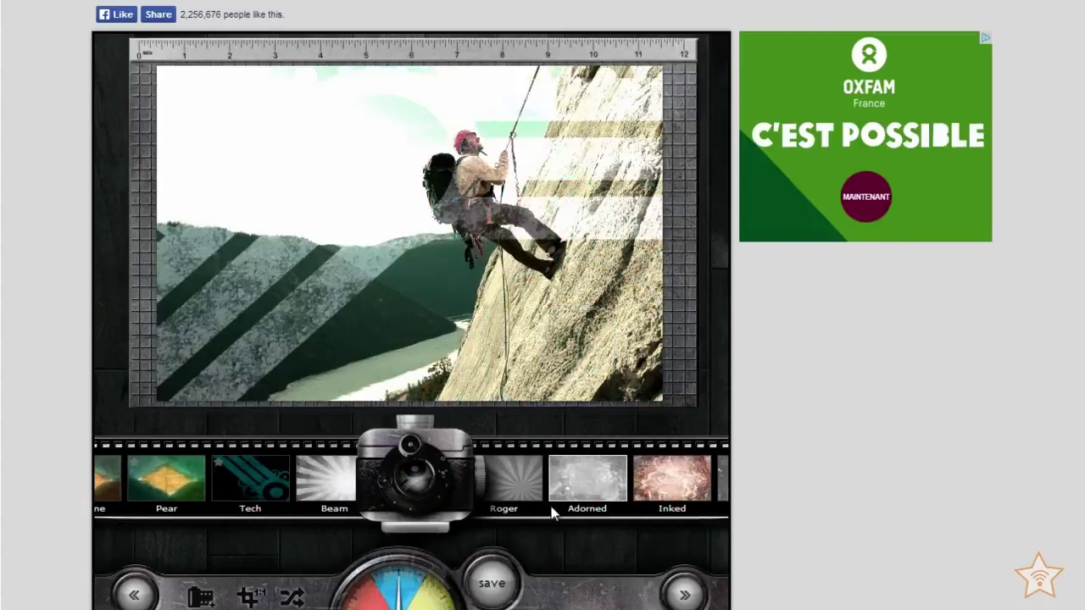
pyautogui.click(556, 509)
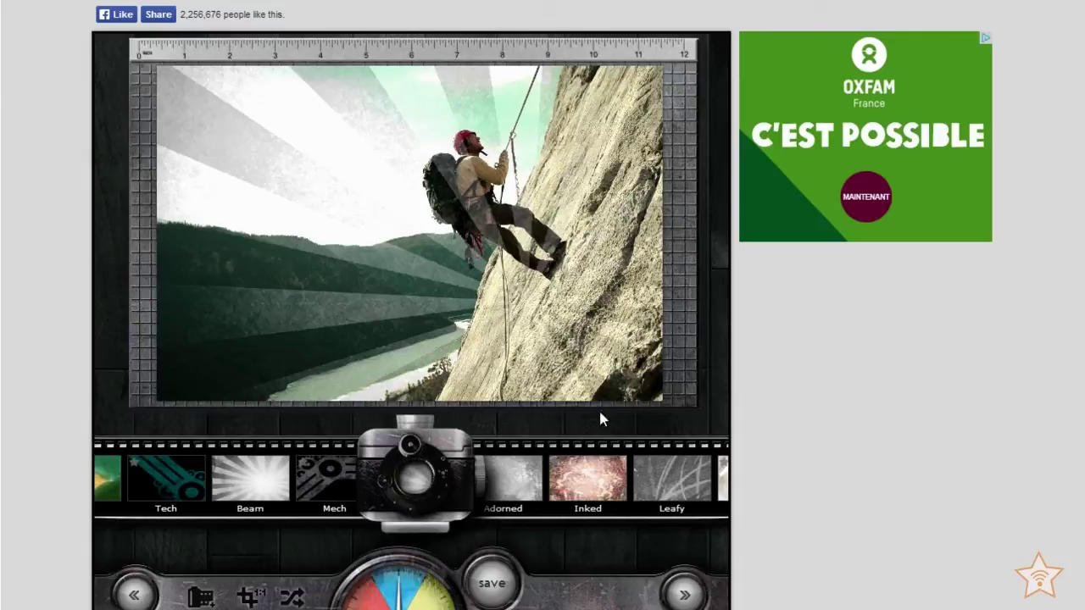
# Try the overlays beyond Roger on the photo, including Stripple, Summer and Fall.
pyautogui.click(643, 497)
pyautogui.click(644, 484)
pyautogui.click(644, 487)
pyautogui.click(627, 491)
pyautogui.click(600, 493)
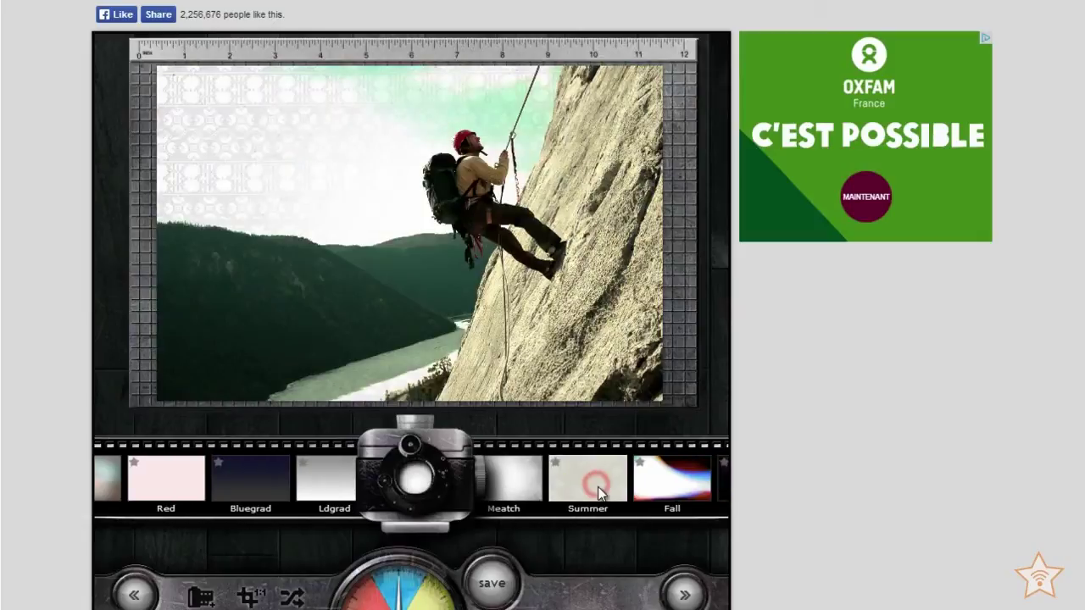
pyautogui.click(599, 492)
pyautogui.click(590, 494)
pyautogui.click(576, 498)
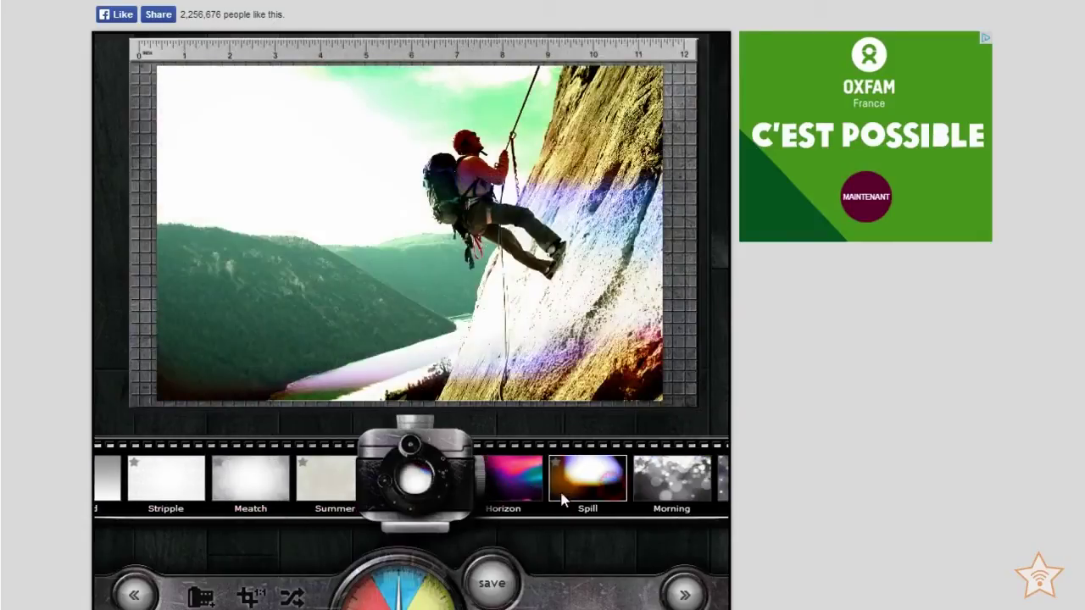
pyautogui.click(562, 499)
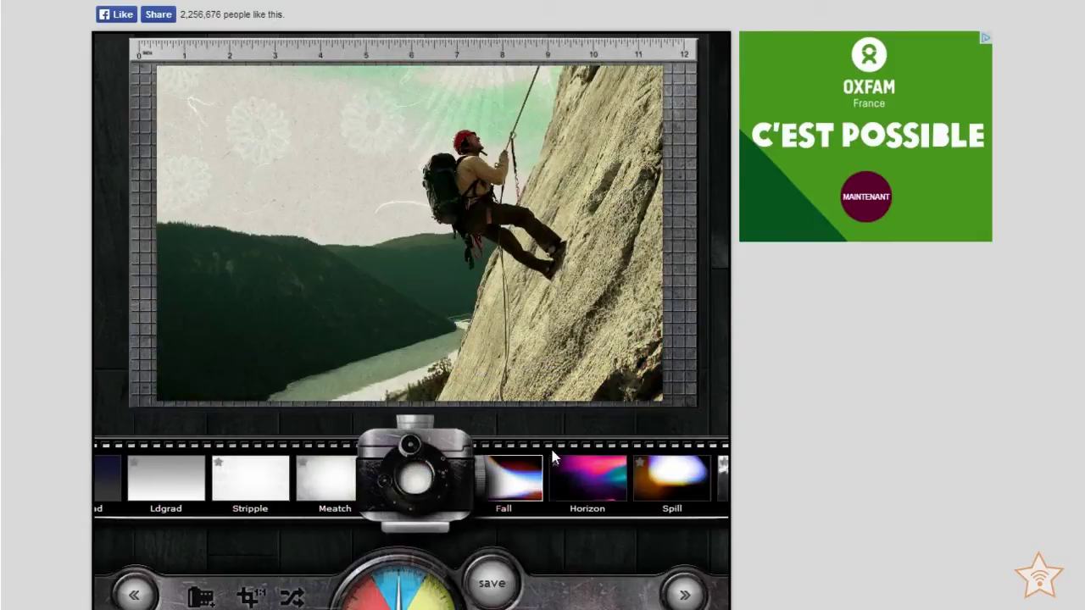
# Go back through the overlays by way of Roger and Street and apply the Leak overlay to the photo.
pyautogui.moveTo(247, 473); pyautogui.dragTo(648, 484)
pyautogui.click(301, 503)
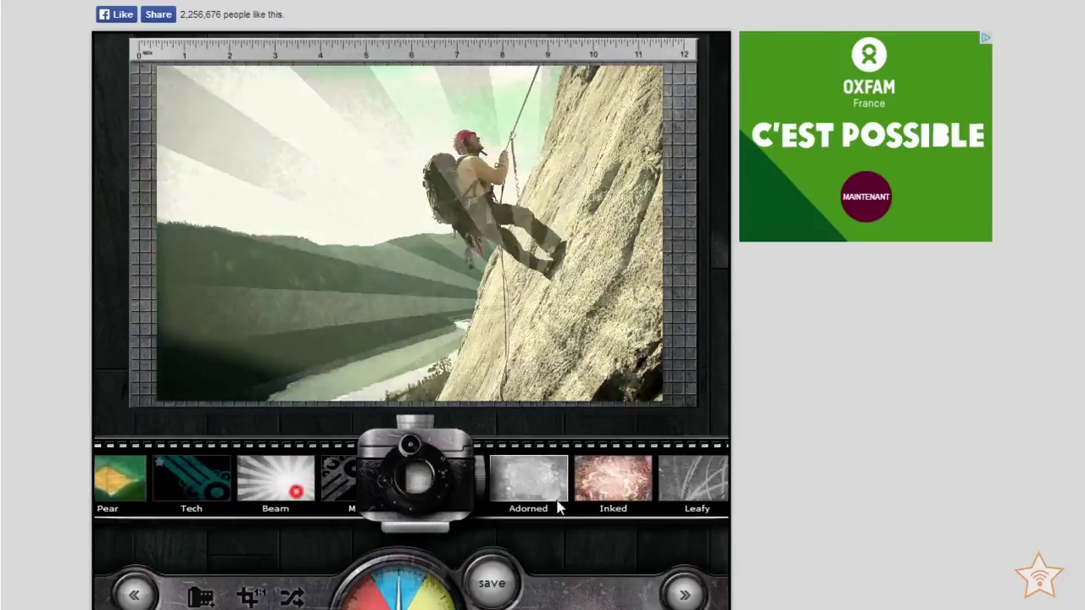
pyautogui.click(330, 485)
pyautogui.click(230, 480)
pyautogui.click(500, 482)
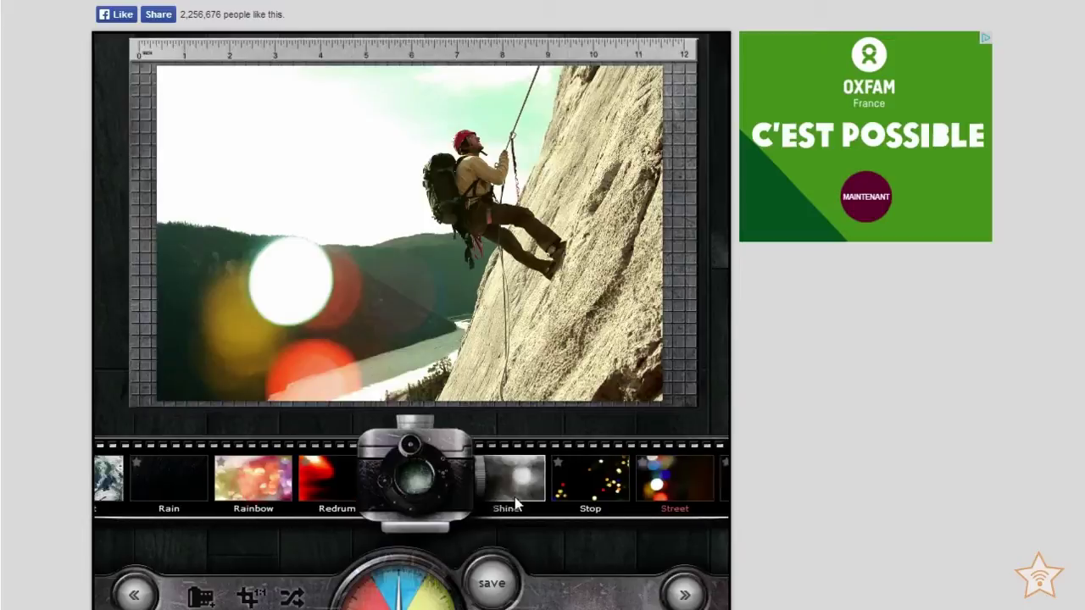
pyautogui.click(343, 501)
pyautogui.click(330, 482)
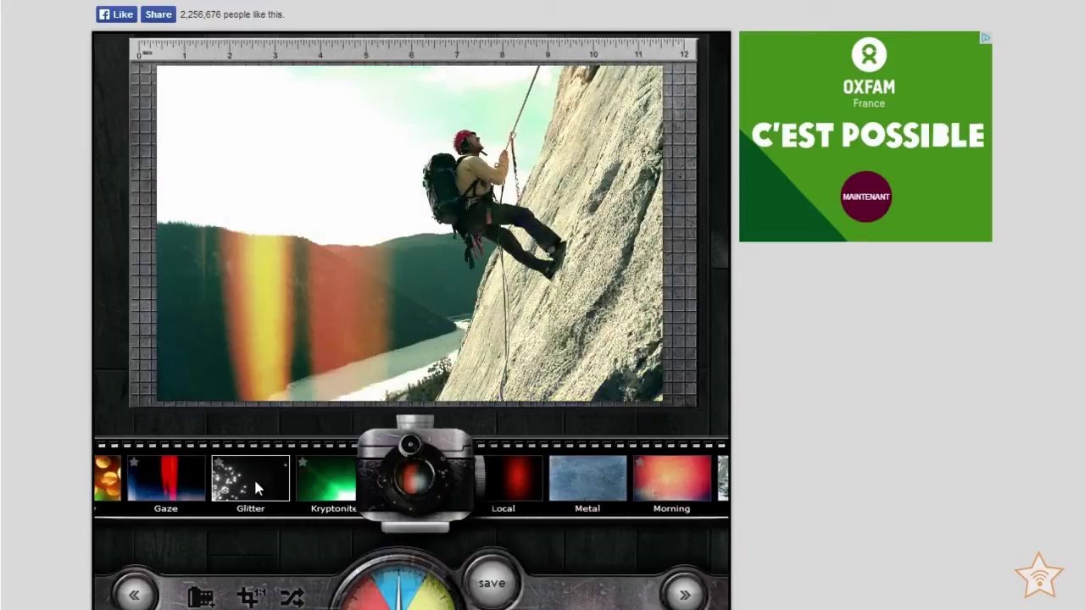
# Replace the Leak overlay with the scratched, dusty light effect between Devine and Foggy.
pyautogui.click(253, 478)
pyautogui.click(468, 490)
pyautogui.click(471, 495)
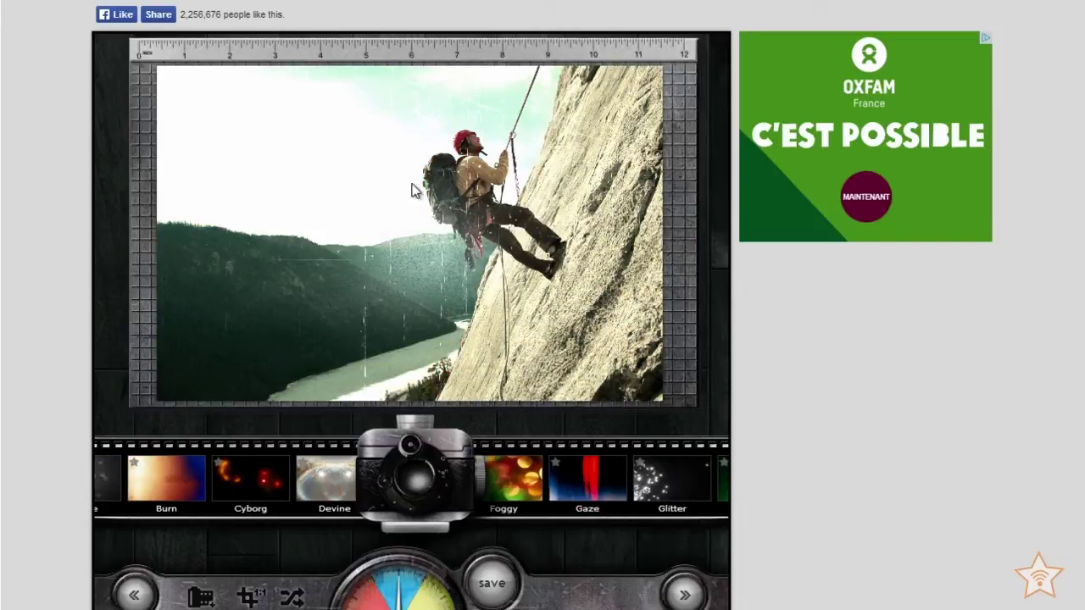
# Switch to the border effects and try the Black, Clean and Film borders on the photo.
pyautogui.click(445, 599)
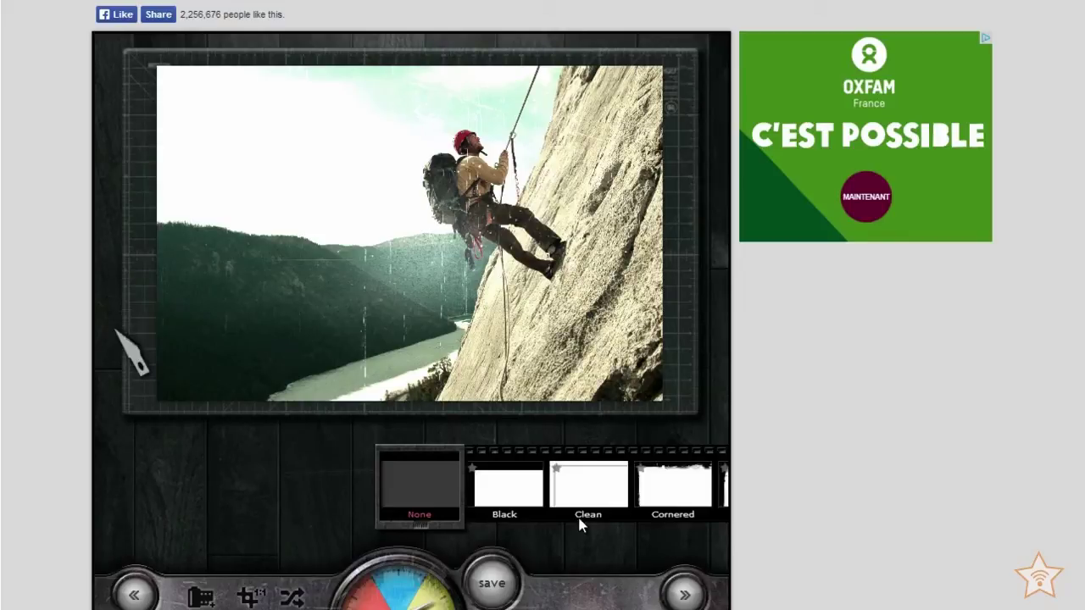
pyautogui.click(512, 484)
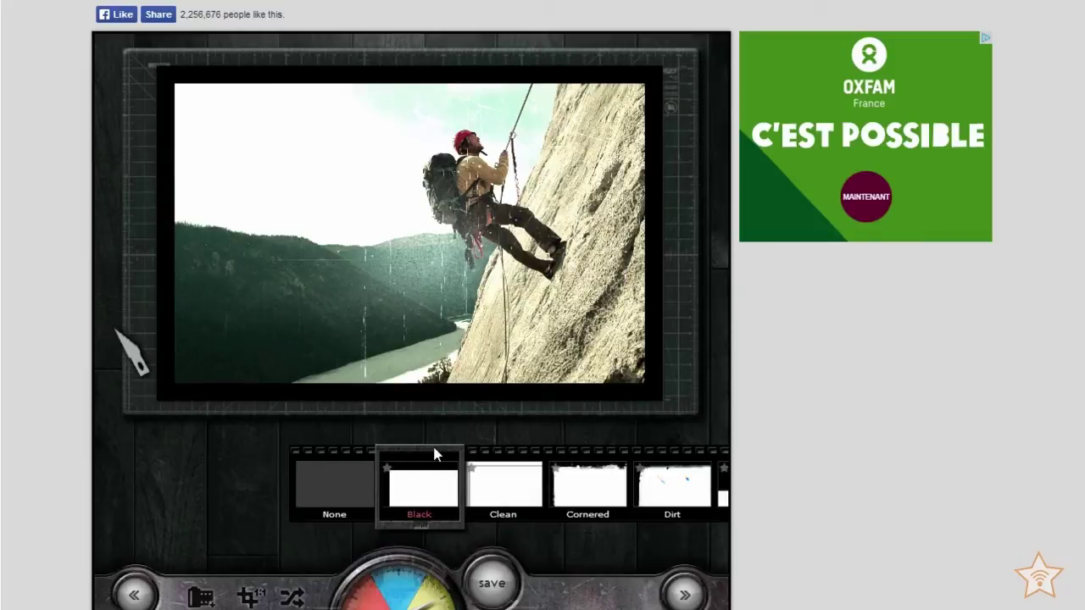
pyautogui.click(514, 507)
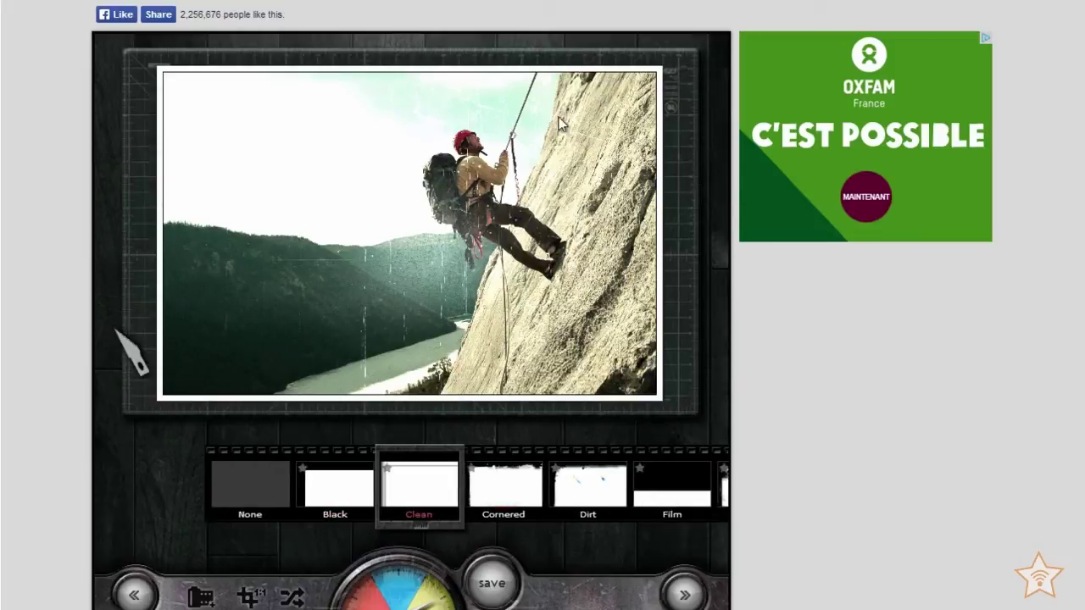
pyautogui.click(648, 492)
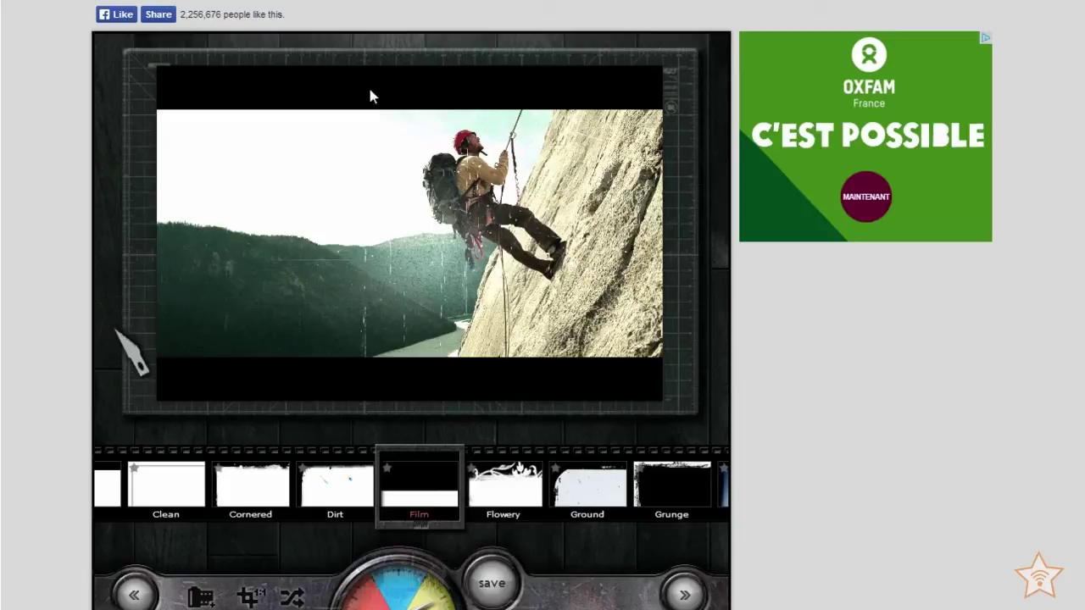
# Try the Flowery, Grunge, Hassel and Old borders on the climbing photo.
pyautogui.click(666, 509)
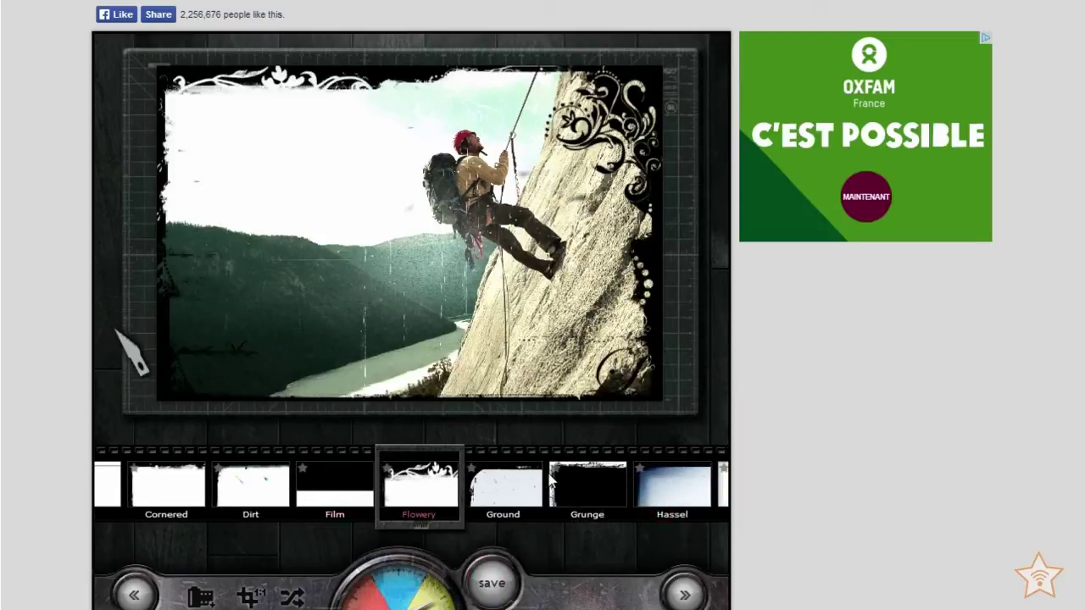
pyautogui.click(565, 507)
pyautogui.click(420, 512)
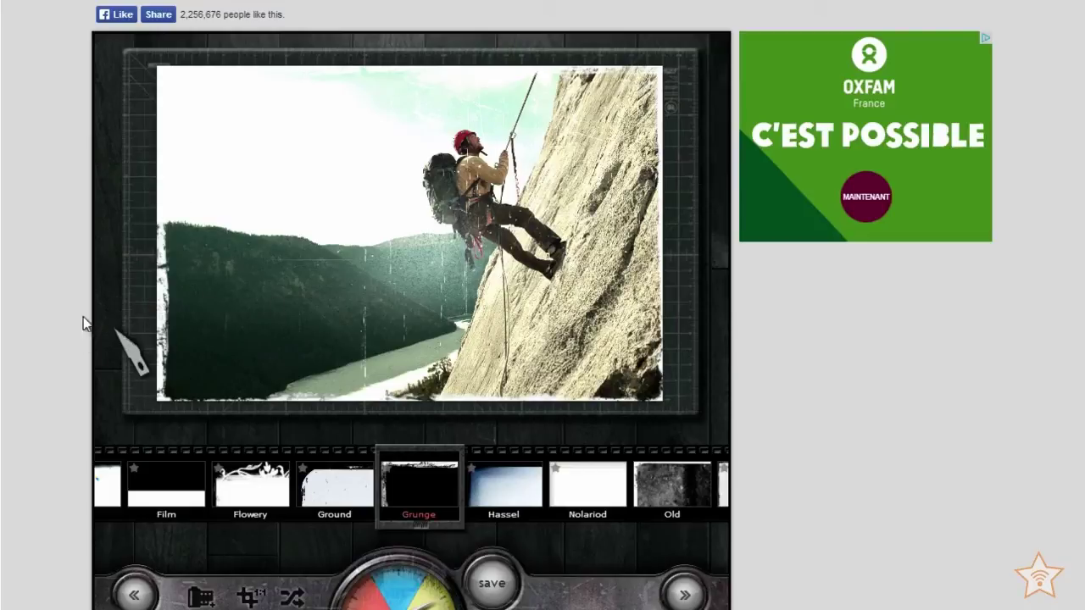
pyautogui.click(598, 506)
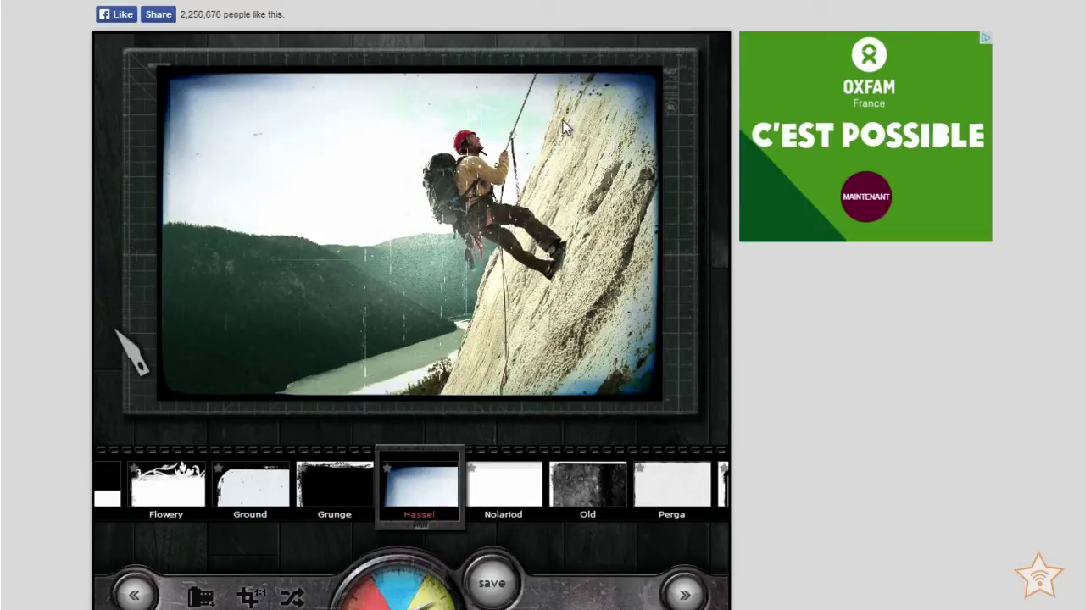
pyautogui.moveTo(599, 514); pyautogui.dragTo(364, 500)
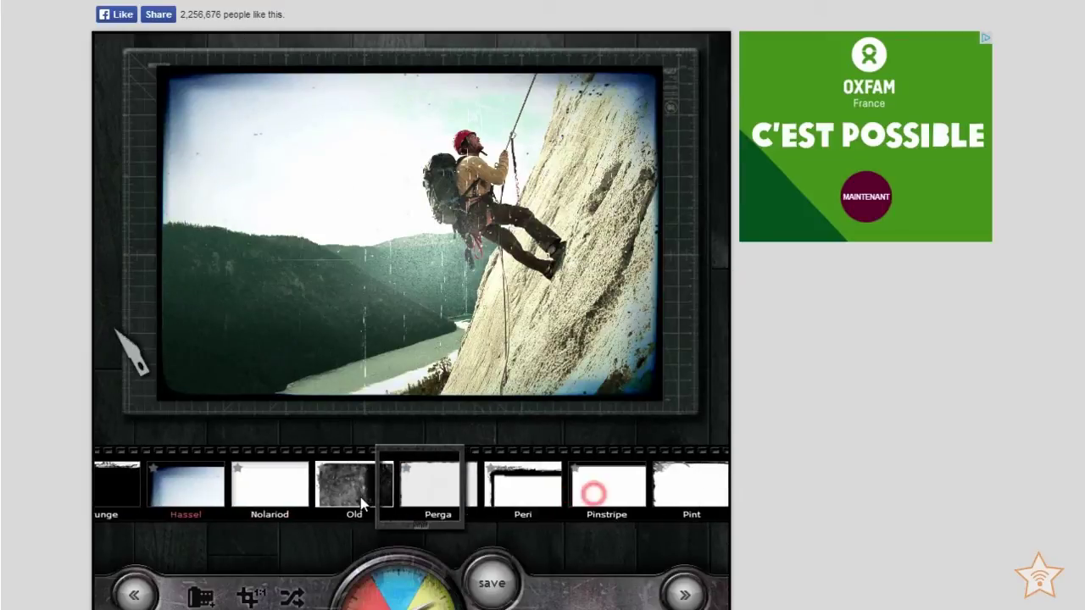
pyautogui.click(335, 485)
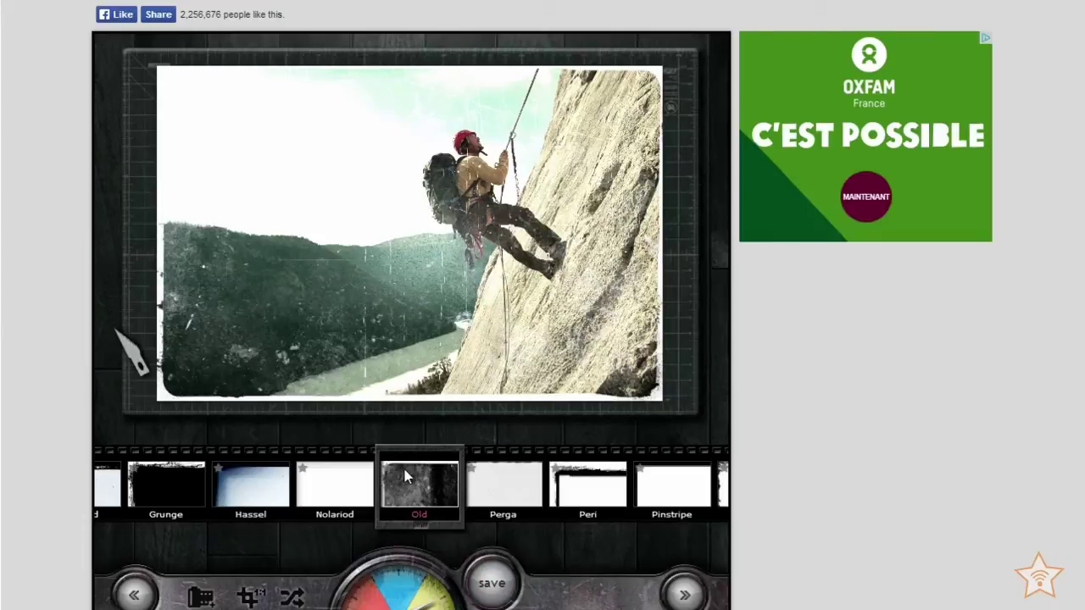
# Try the borders beyond Old, including Tio, and go through to the option for more borders.
pyautogui.click(651, 501)
pyautogui.click(636, 481)
pyautogui.click(651, 484)
pyautogui.click(651, 484)
pyautogui.click(586, 484)
pyautogui.click(581, 492)
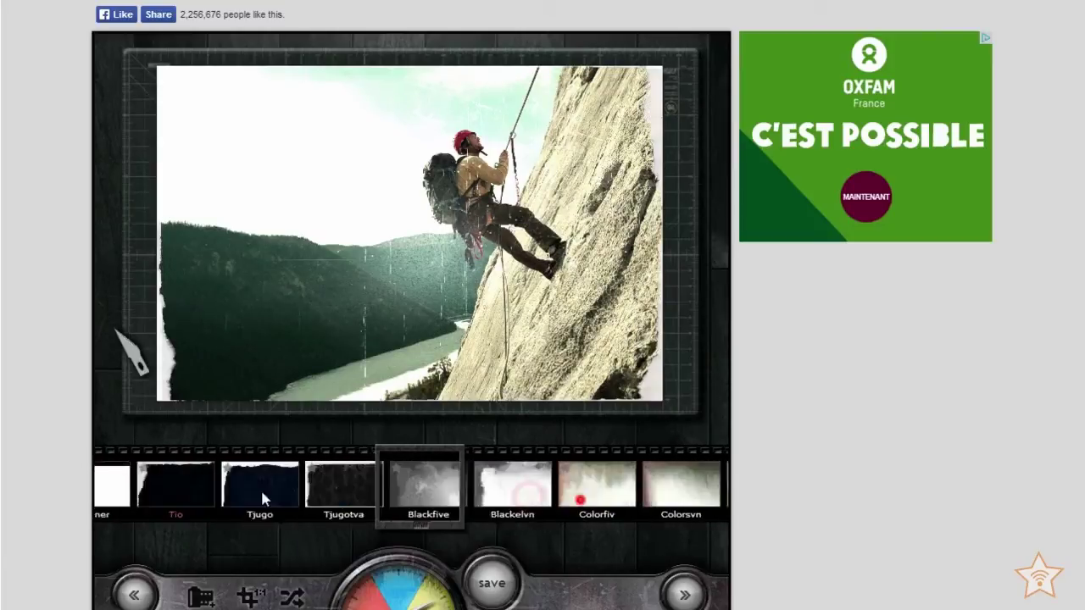
pyautogui.click(581, 487)
pyautogui.click(582, 487)
pyautogui.click(585, 492)
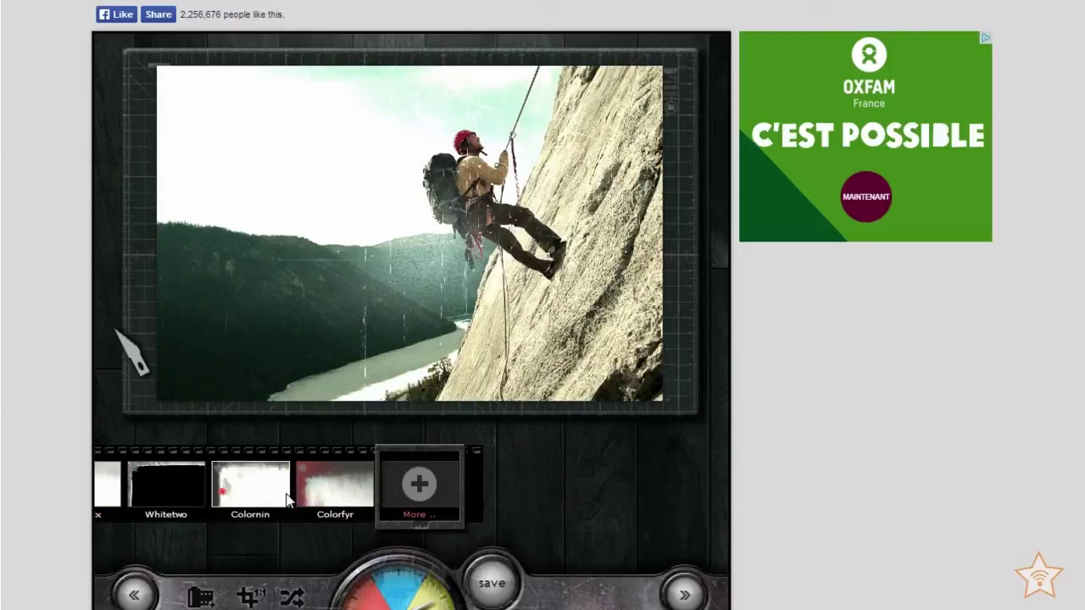
pyautogui.click(424, 491)
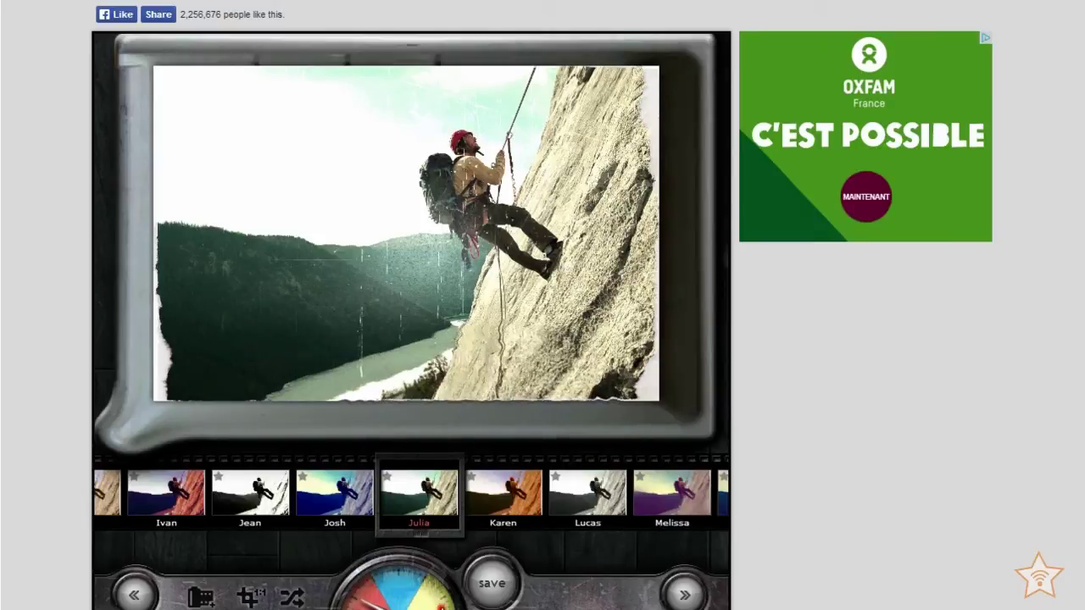
# Return to the border effects and apply the Grunge border to the photo.
pyautogui.click(685, 594)
pyautogui.moveTo(245, 501); pyautogui.dragTo(532, 528)
pyautogui.click(250, 511)
pyautogui.moveTo(294, 508); pyautogui.dragTo(449, 513)
pyautogui.moveTo(211, 507); pyautogui.dragTo(398, 512)
pyautogui.moveTo(222, 500); pyautogui.dragTo(475, 505)
pyautogui.moveTo(170, 500); pyautogui.dragTo(516, 509)
pyautogui.moveTo(369, 501); pyautogui.dragTo(607, 514)
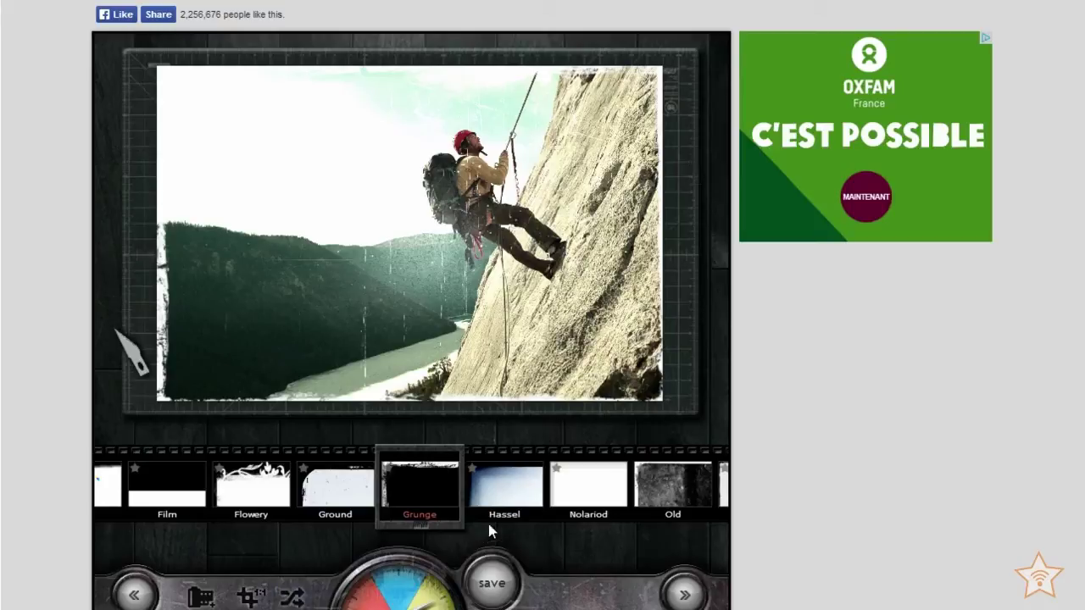
# Save the retouched photo to the computer as escalade modif 2.jpg.
pyautogui.click(497, 588)
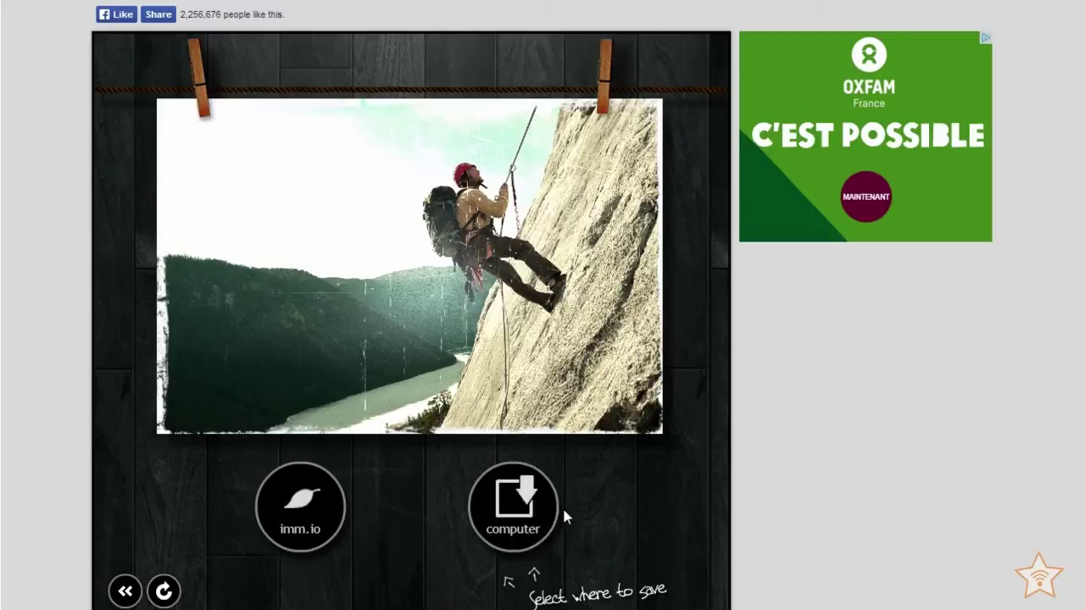
pyautogui.click(518, 511)
pyautogui.click(376, 279)
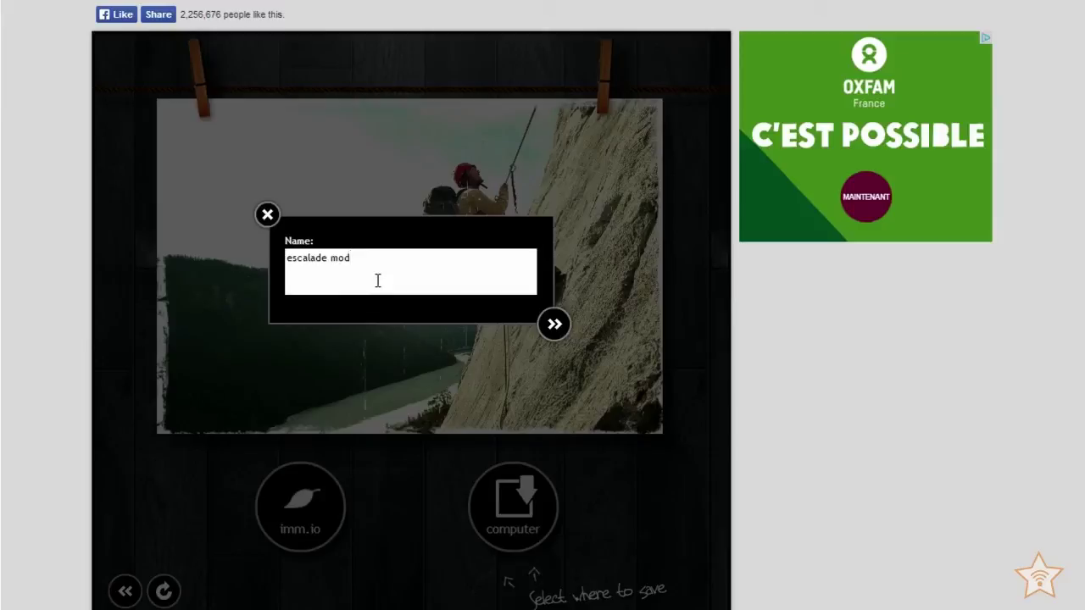
pyautogui.click(557, 325)
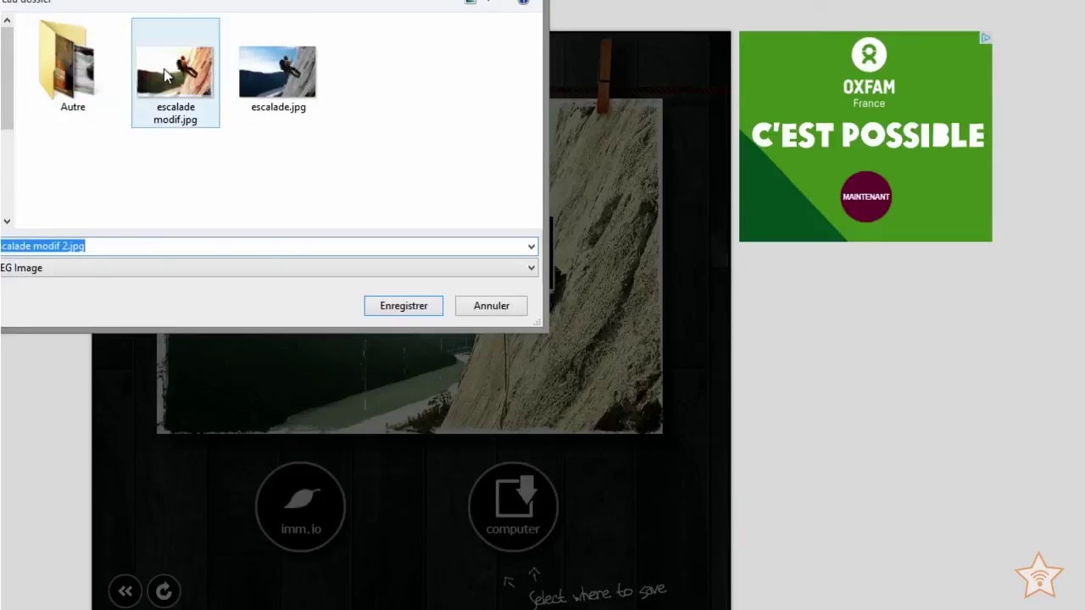
pyautogui.click(405, 308)
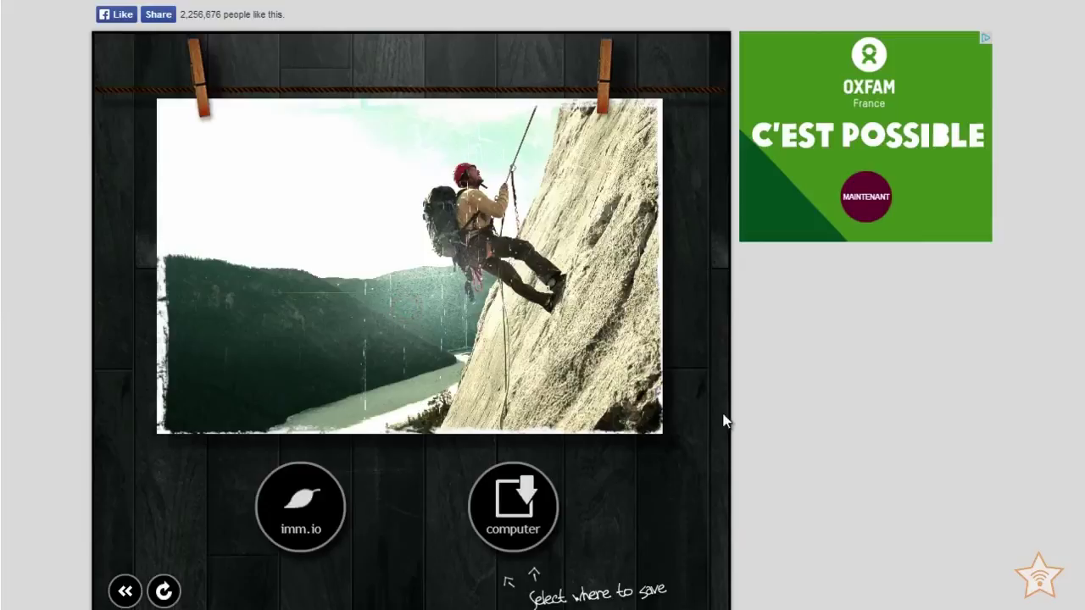